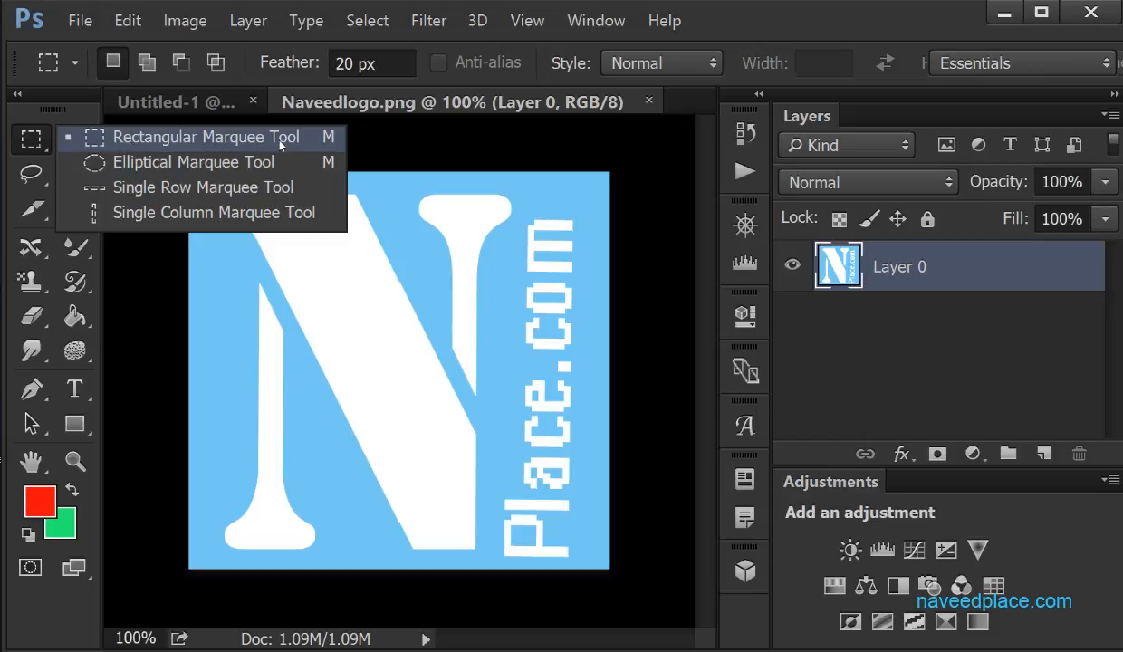
pyautogui.click(117, 250)
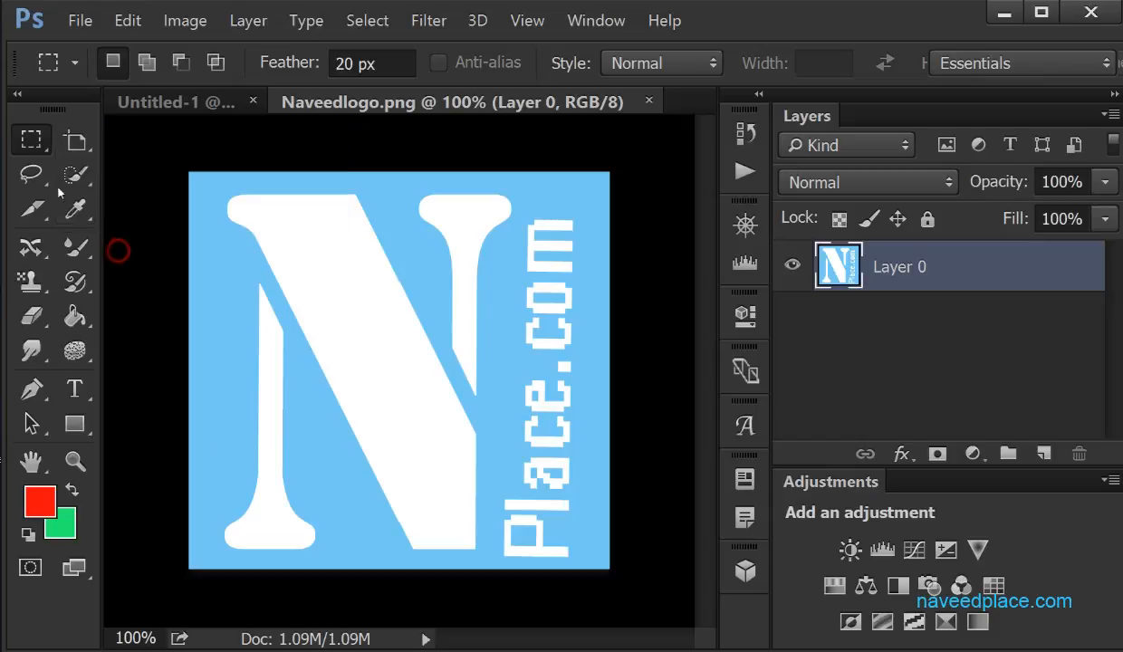
pyautogui.click(31, 174)
pyautogui.click(154, 258)
pyautogui.click(77, 175)
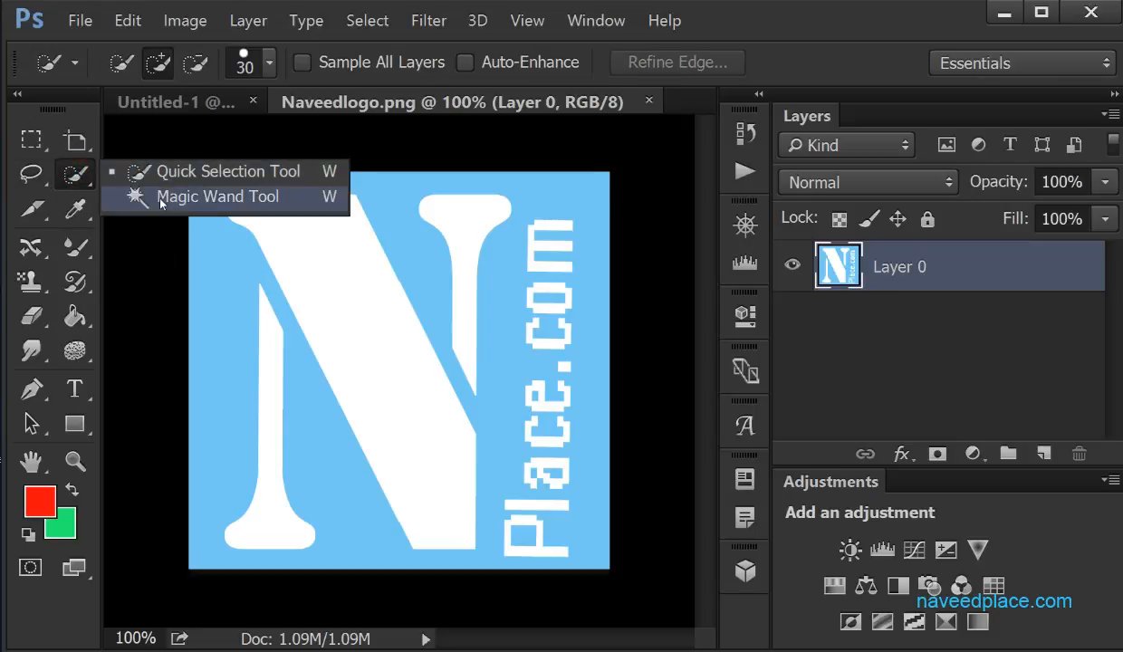
pyautogui.click(143, 238)
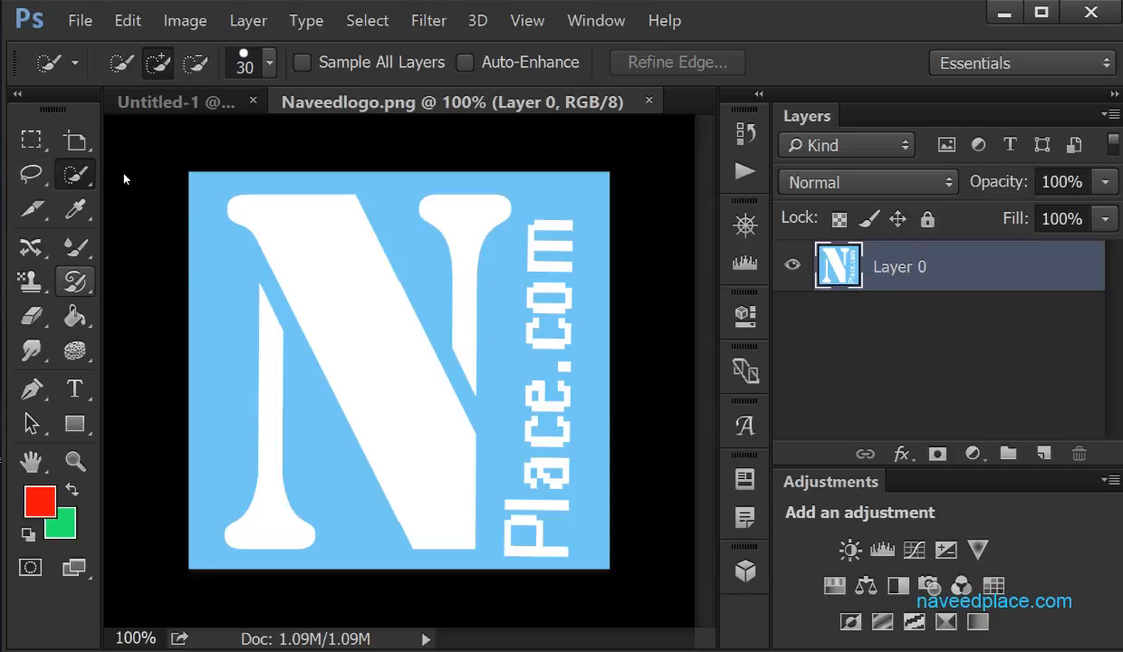
# Draw a rectangular marquee selection with a 20 px feather around most of the logo's N
pyautogui.click(34, 142)
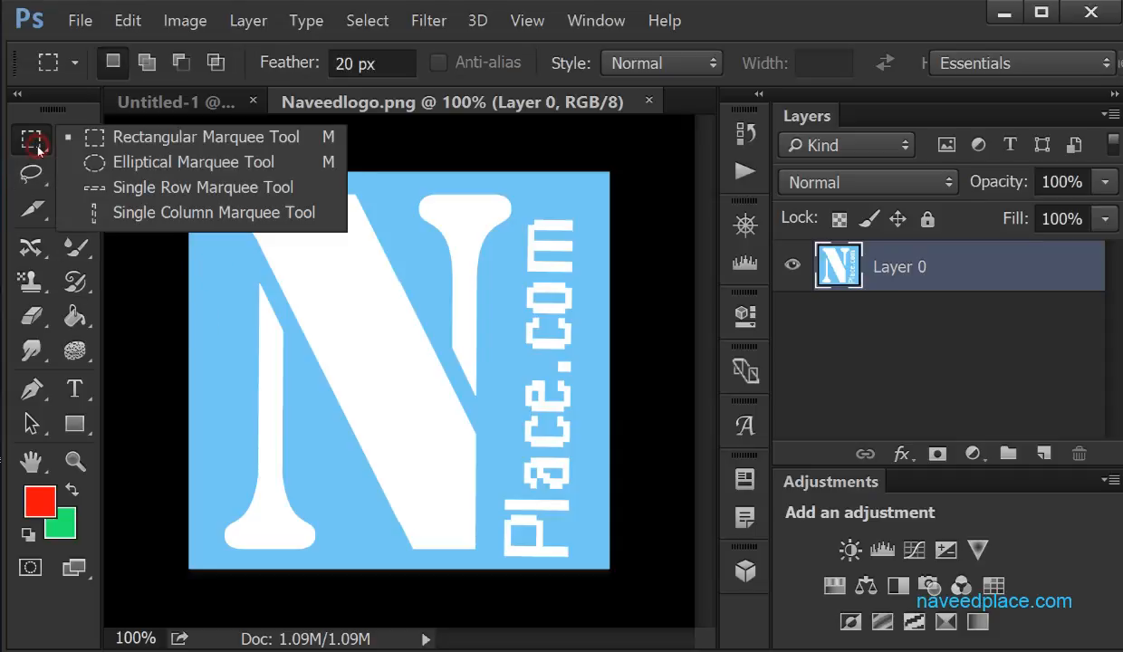
pyautogui.click(176, 142)
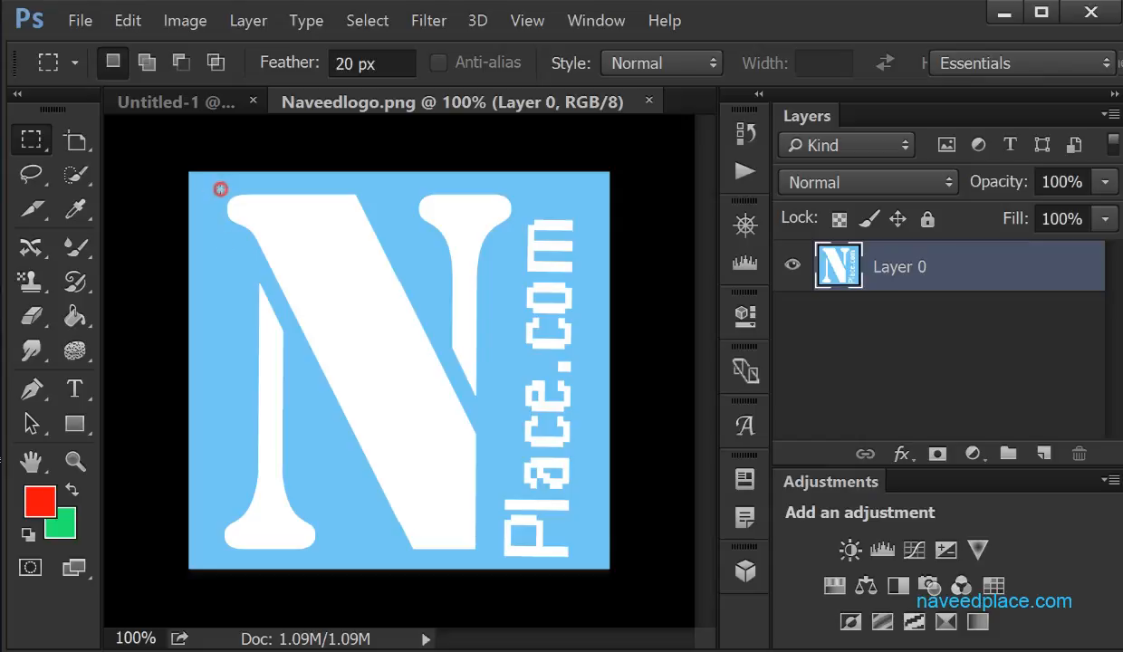
pyautogui.moveTo(221, 191); pyautogui.dragTo(561, 532)
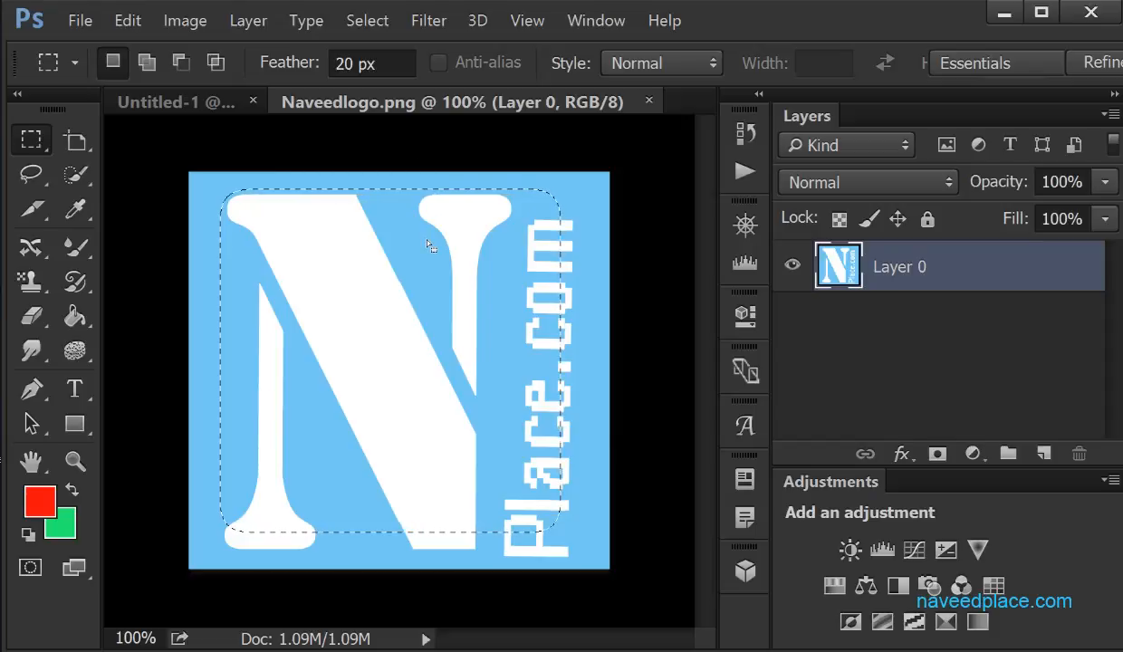
# Try deleting the pixels inside the feathered selection on Layer 0, and undo each deletion
pyautogui.press('Delete')
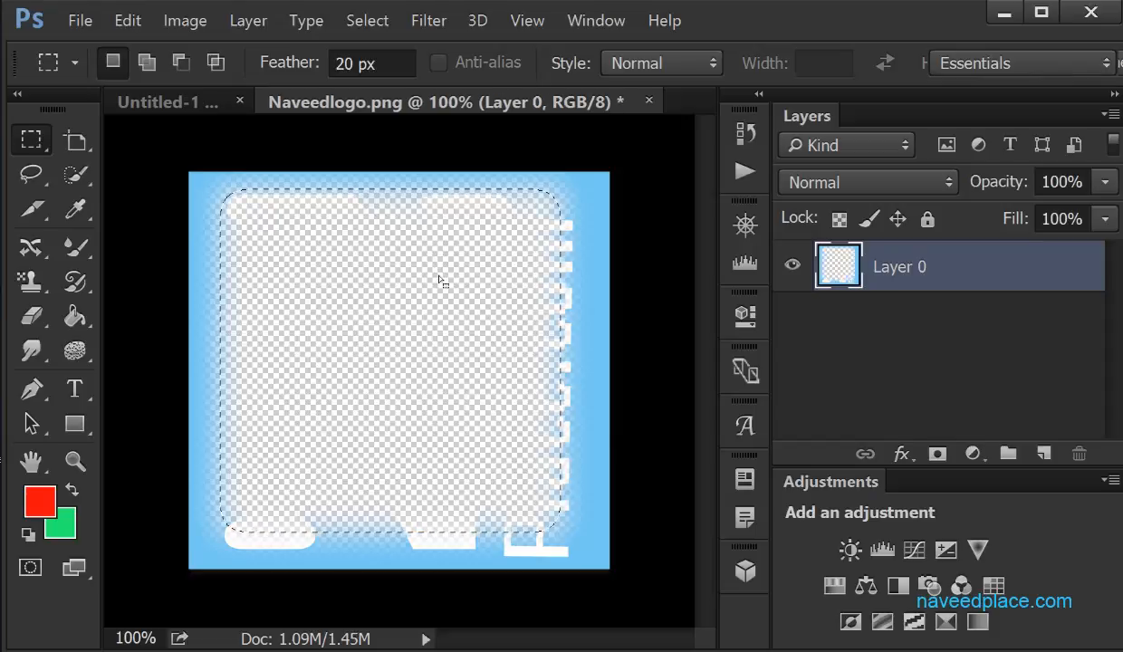
pyautogui.hotkey('ctrl', 'z')
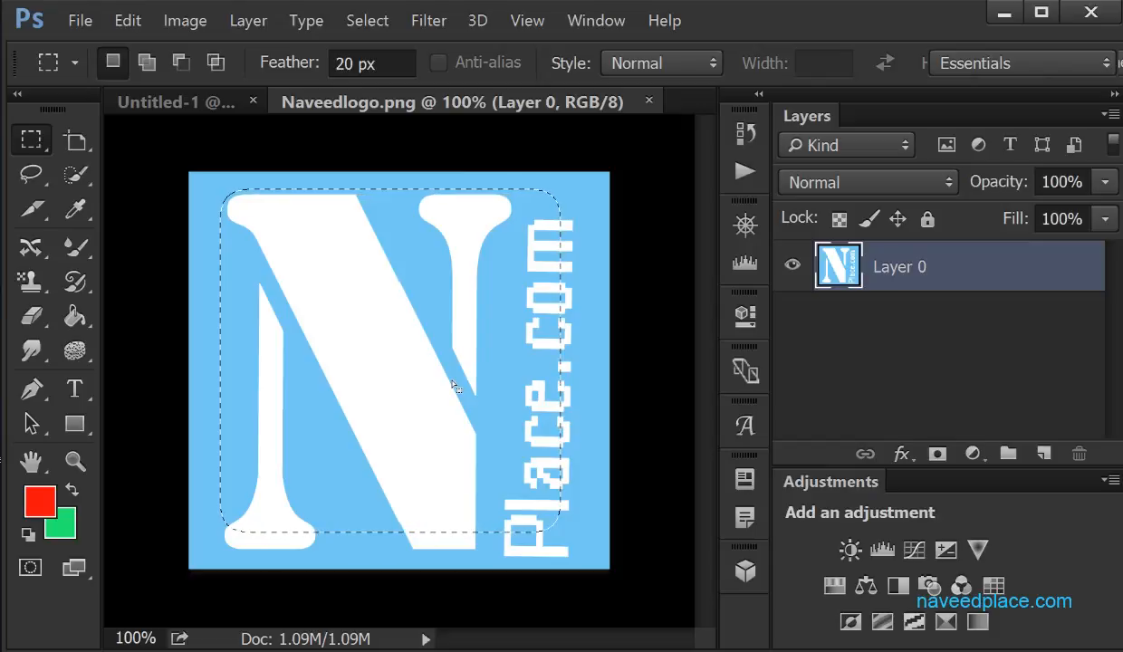
pyautogui.press('Delete')
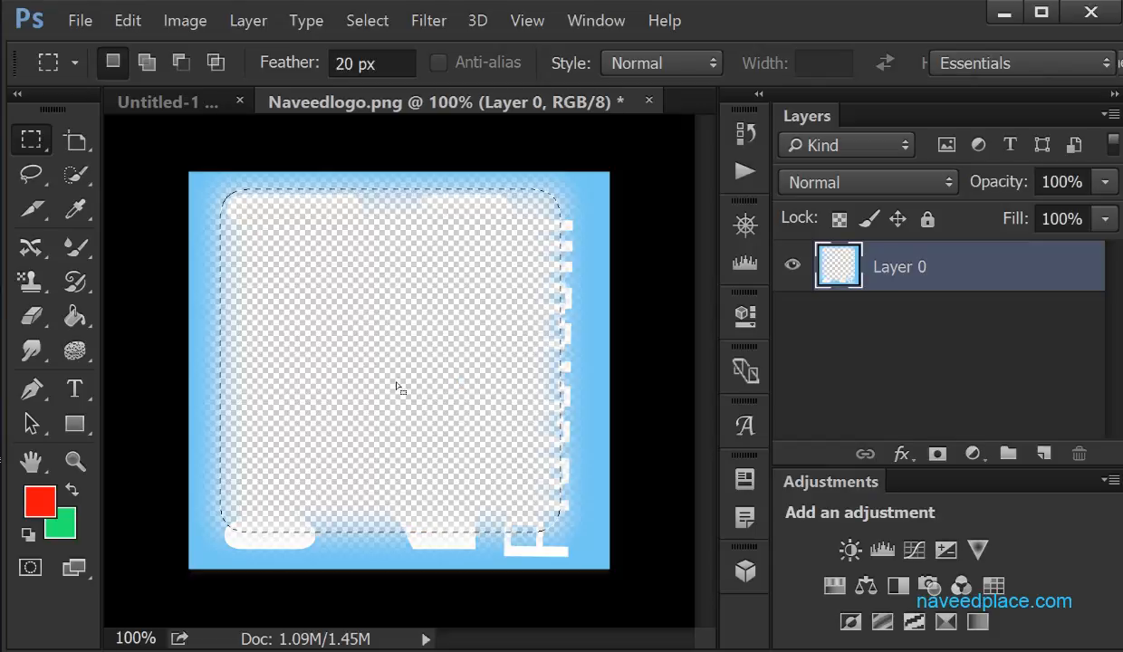
pyautogui.hotkey('ctrl', 'z')
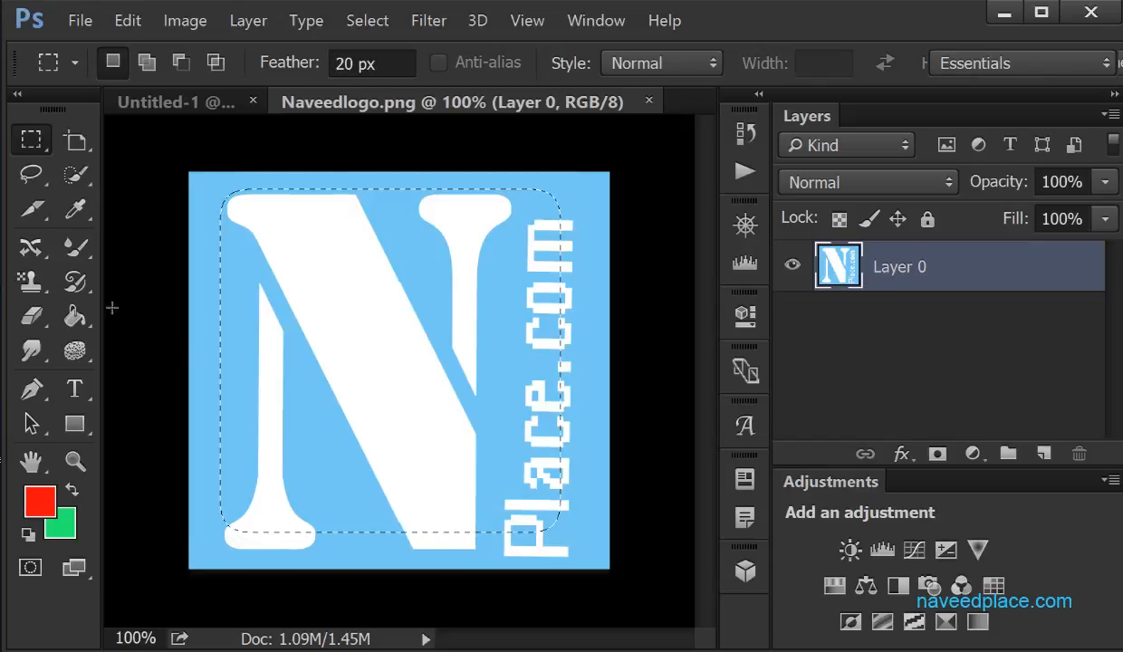
# Try filling the N's white strokes inside the selection with the red foreground colour using the Paint Bucket, and undo the fills
pyautogui.click(75, 316)
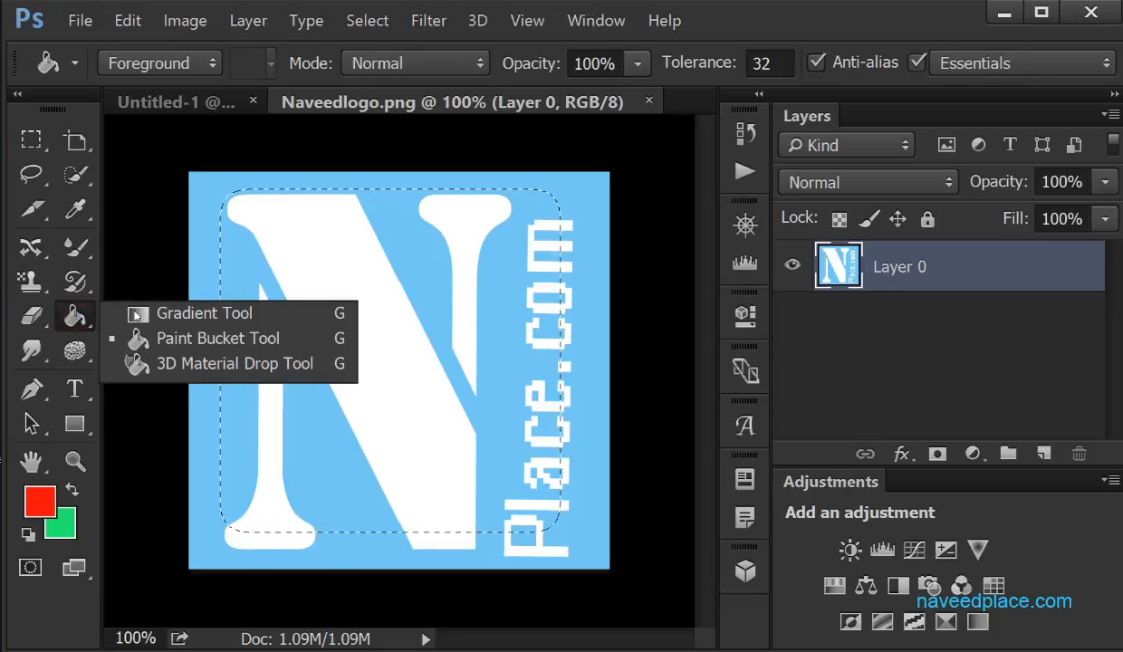
pyautogui.click(178, 339)
pyautogui.click(314, 309)
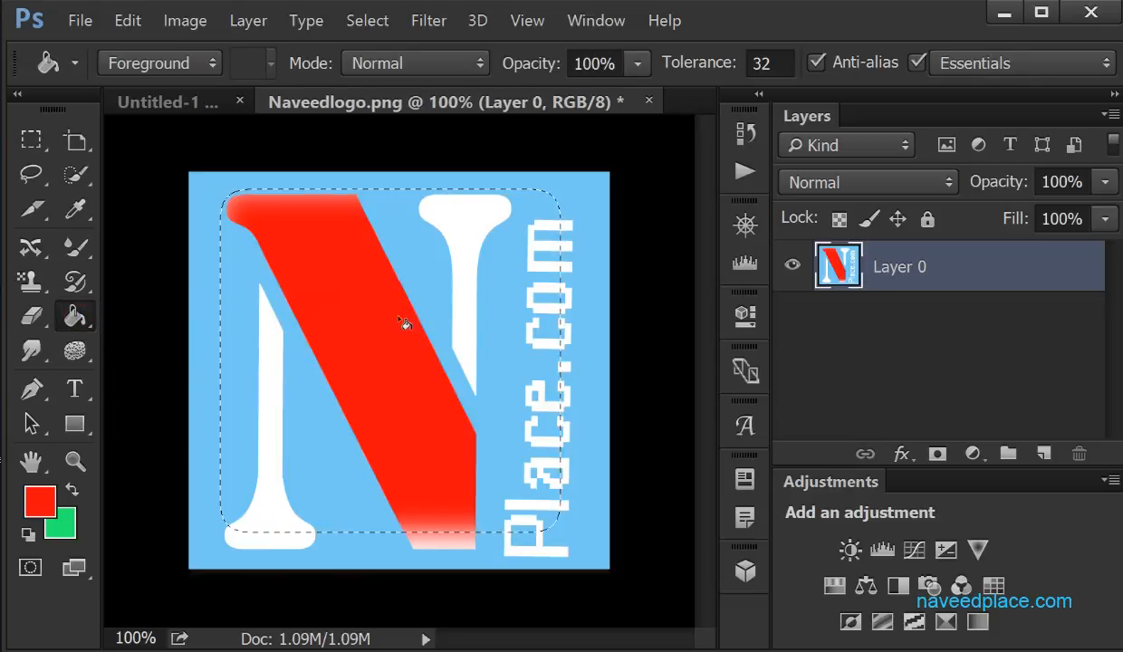
pyautogui.click(472, 256)
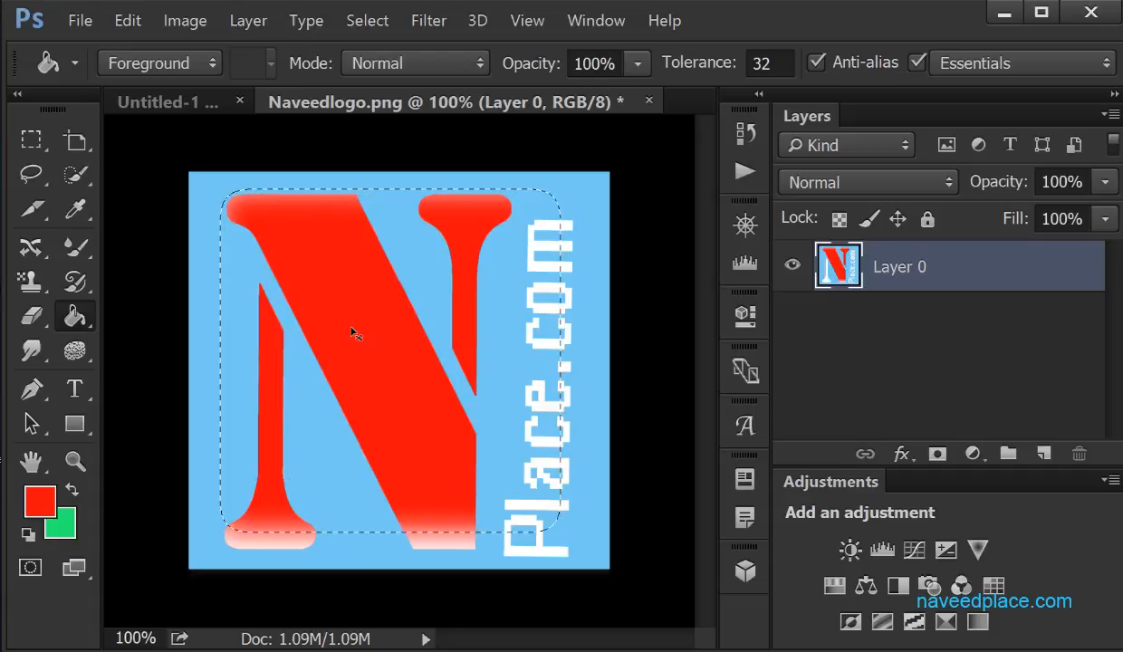
pyautogui.hotkey('ctrl', 'z')
pyautogui.hotkey('ctrl', 'alt', 'z')
pyautogui.hotkey('ctrl', 'alt', 'z')
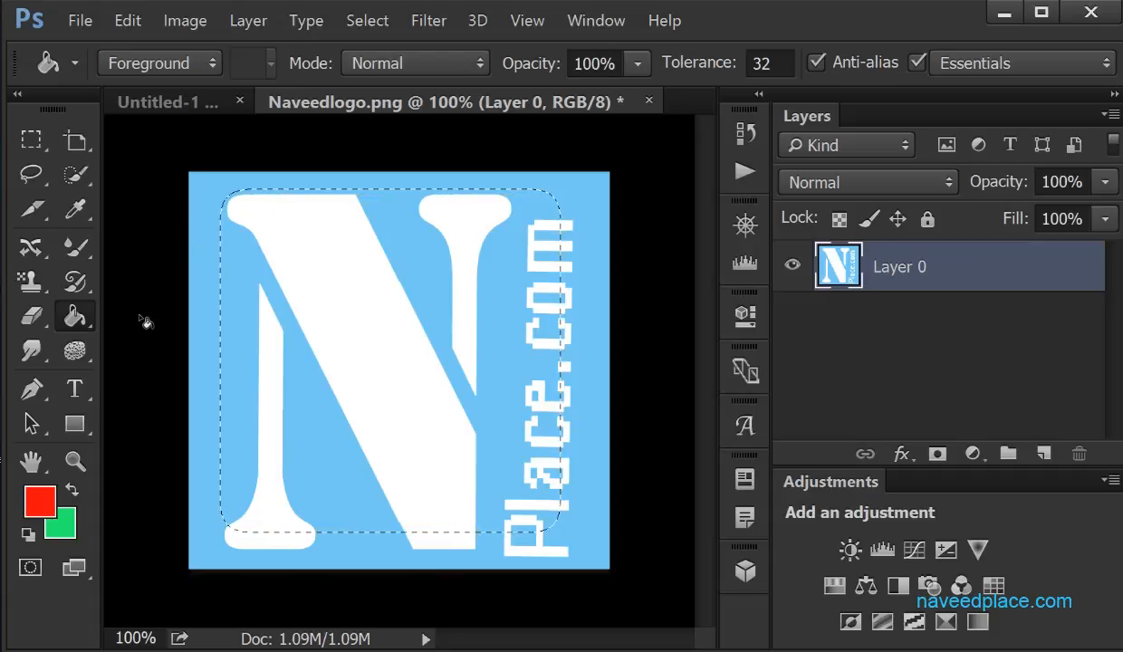
# Draw a circular selection over the middle of the N with the Elliptical Marquee tool and 0 px feather
pyautogui.click(47, 145)
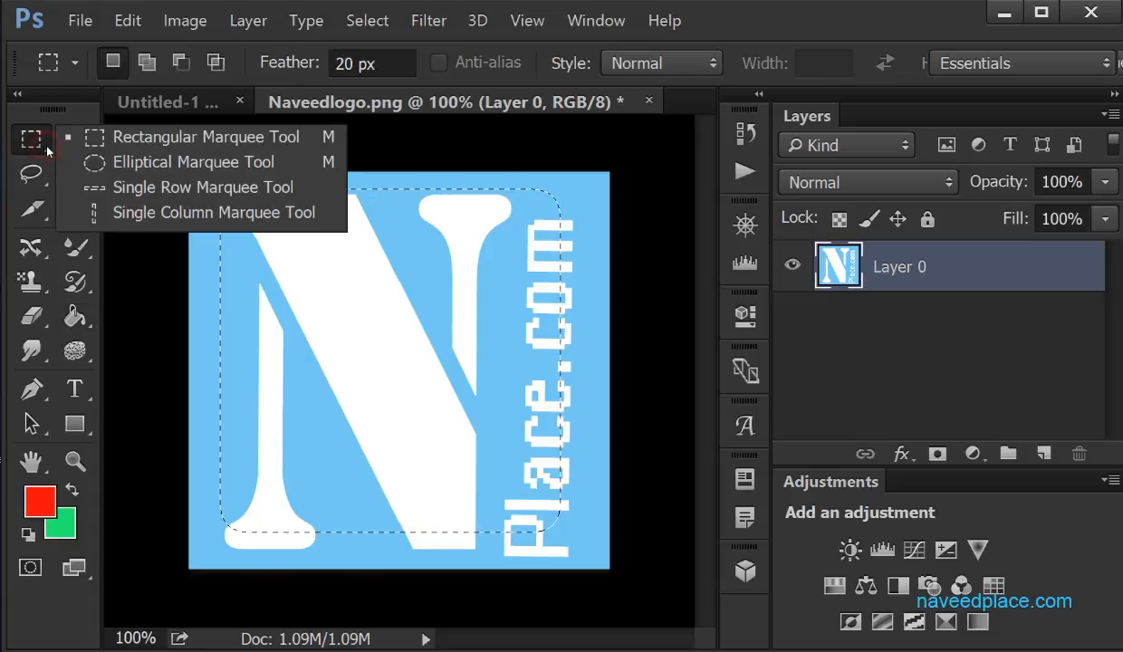
pyautogui.click(136, 163)
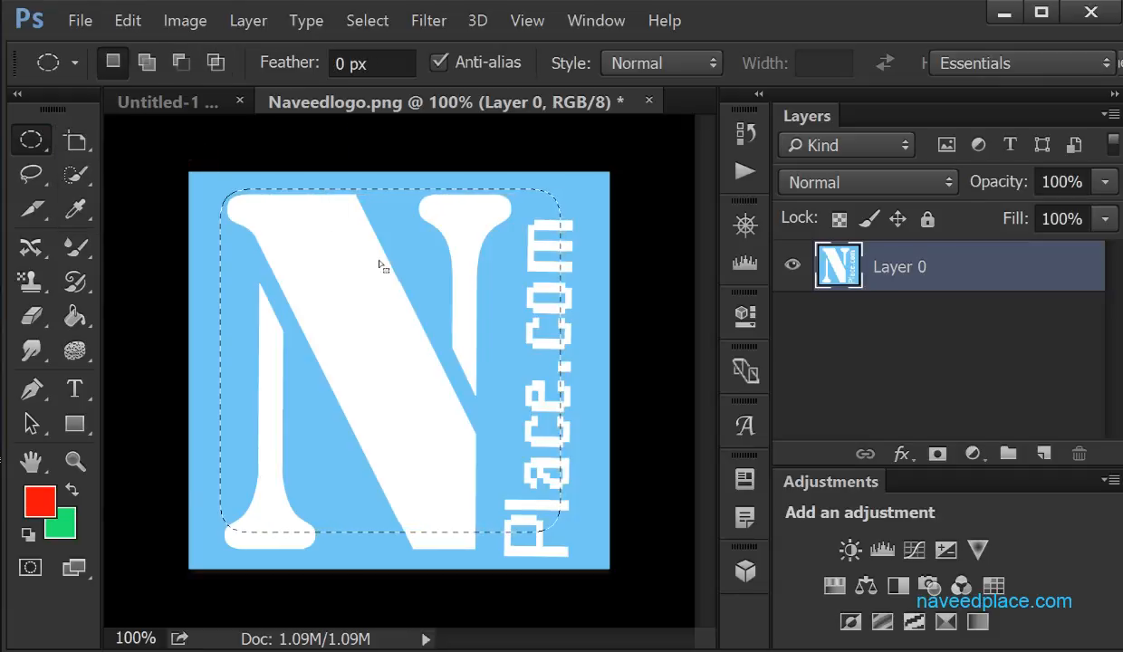
pyautogui.moveTo(320, 243); pyautogui.dragTo(381, 291)
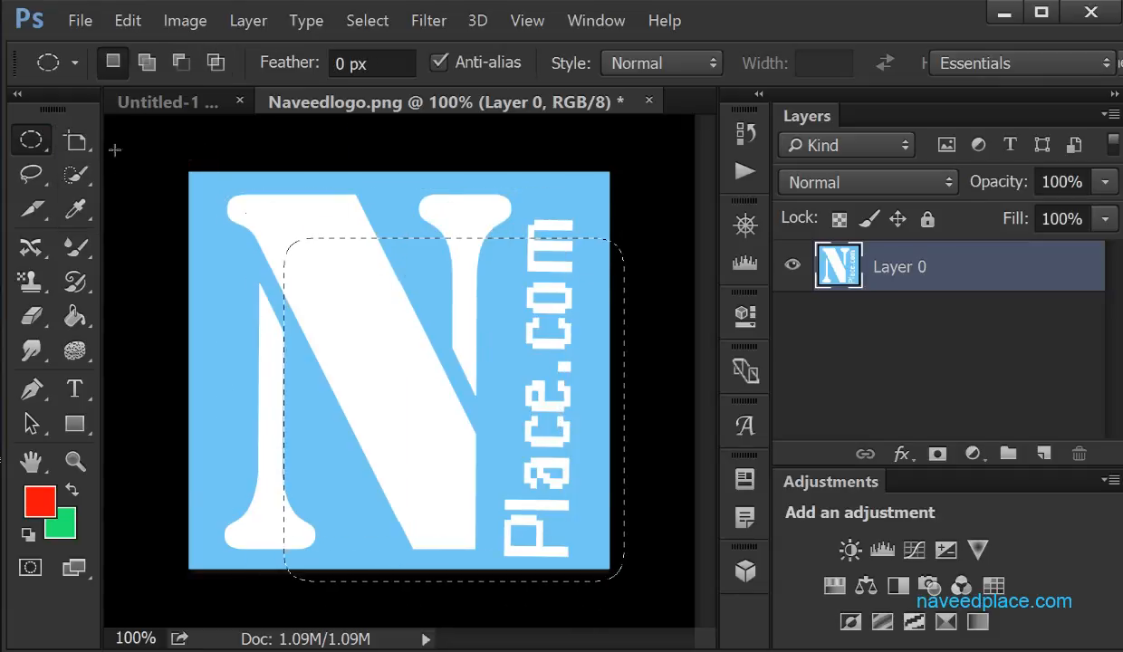
pyautogui.rightClick(31, 139)
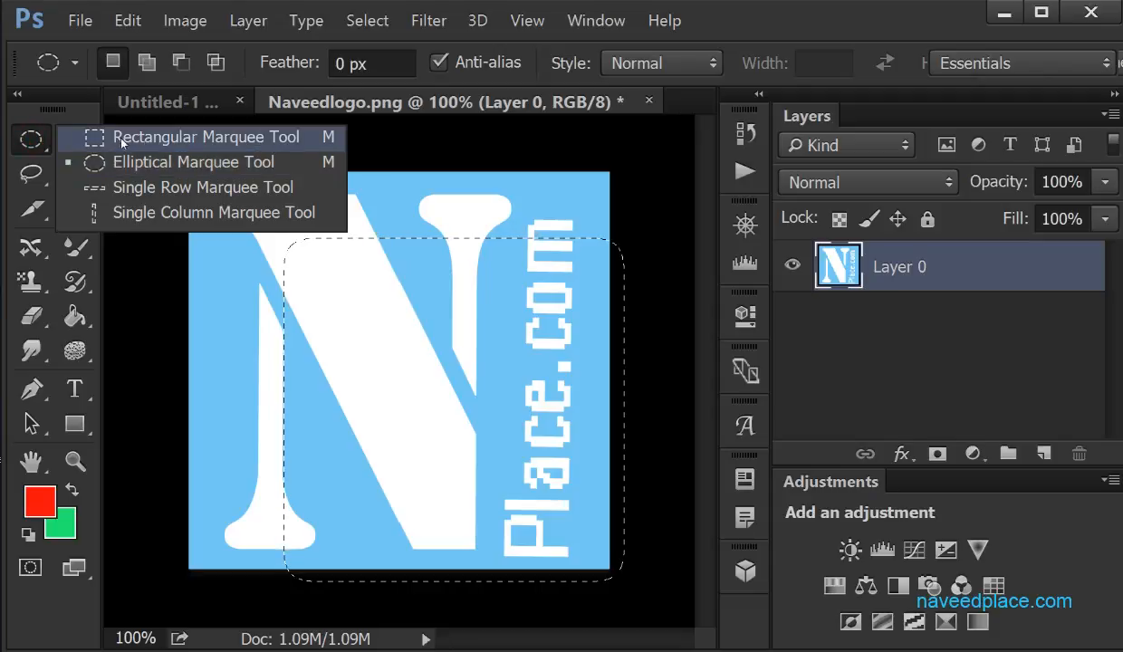
pyautogui.click(132, 162)
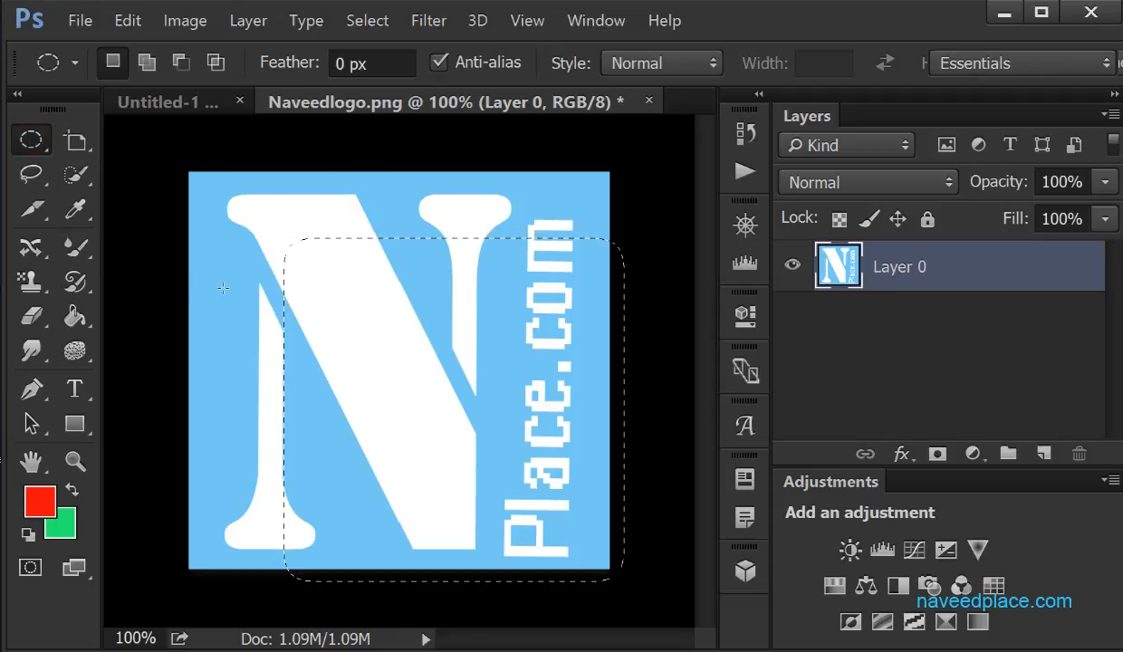
pyautogui.moveTo(225, 210); pyautogui.dragTo(520, 507)
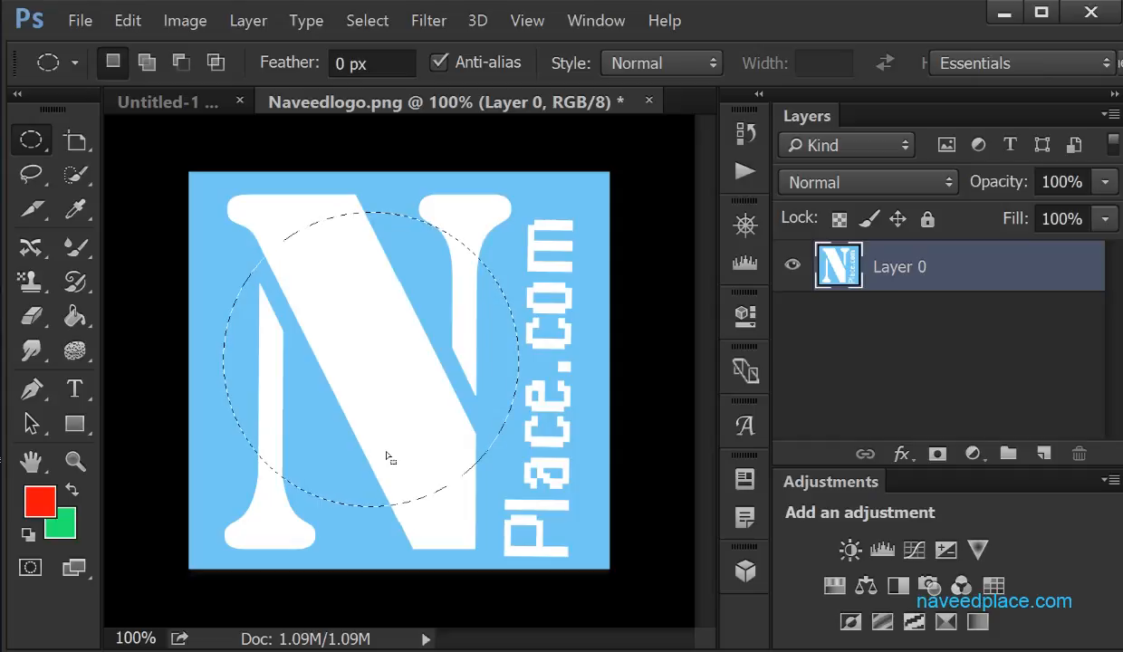
# Select a single horizontal pixel row across the logo, slightly below its middle, with the Single Row Marquee tool
pyautogui.click(28, 145)
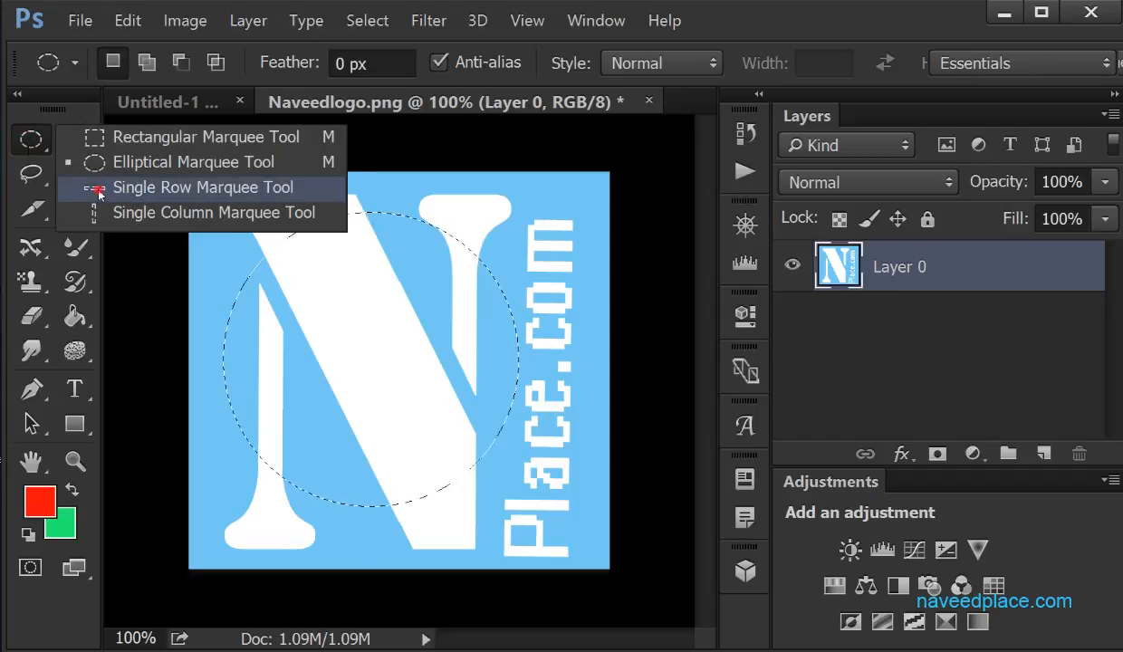
pyautogui.click(95, 183)
pyautogui.moveTo(321, 170); pyautogui.dragTo(322, 399)
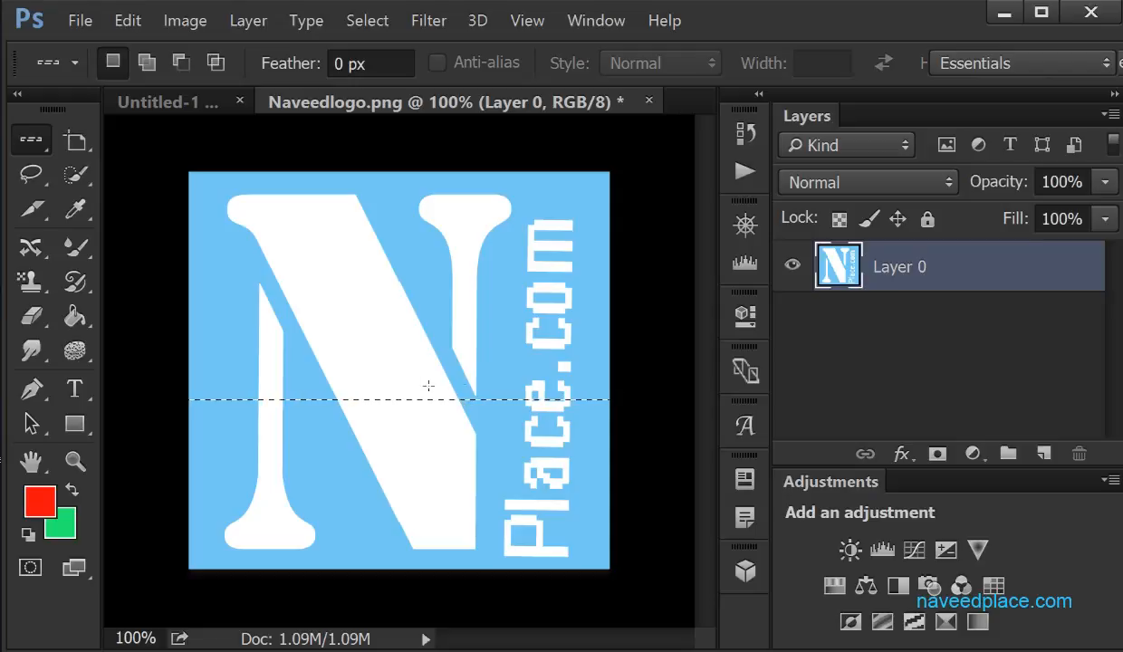
# Select a single vertical pixel column near the logo's centre with the Single Column Marquee tool
pyautogui.rightClick(32, 144)
pyautogui.click(138, 212)
pyautogui.click(386, 177)
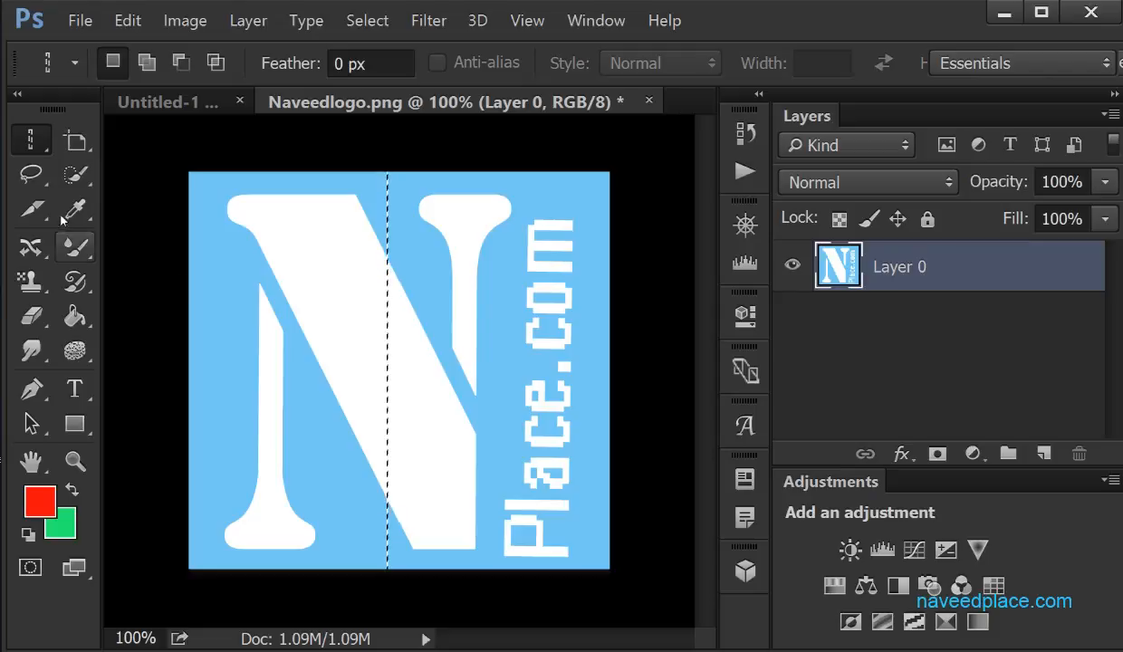
# Draw a rectangular marquee selection with a 20 px feather over the upper-left part of the N
pyautogui.rightClick(34, 138)
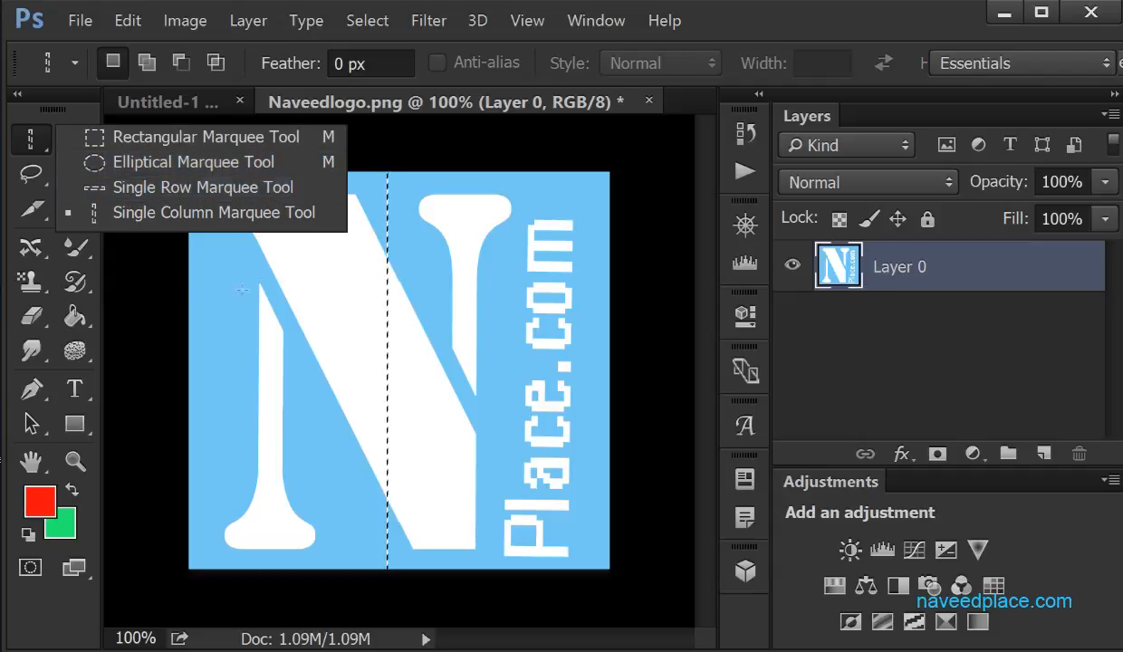
pyautogui.click(139, 143)
pyautogui.moveTo(248, 231); pyautogui.dragTo(424, 423)
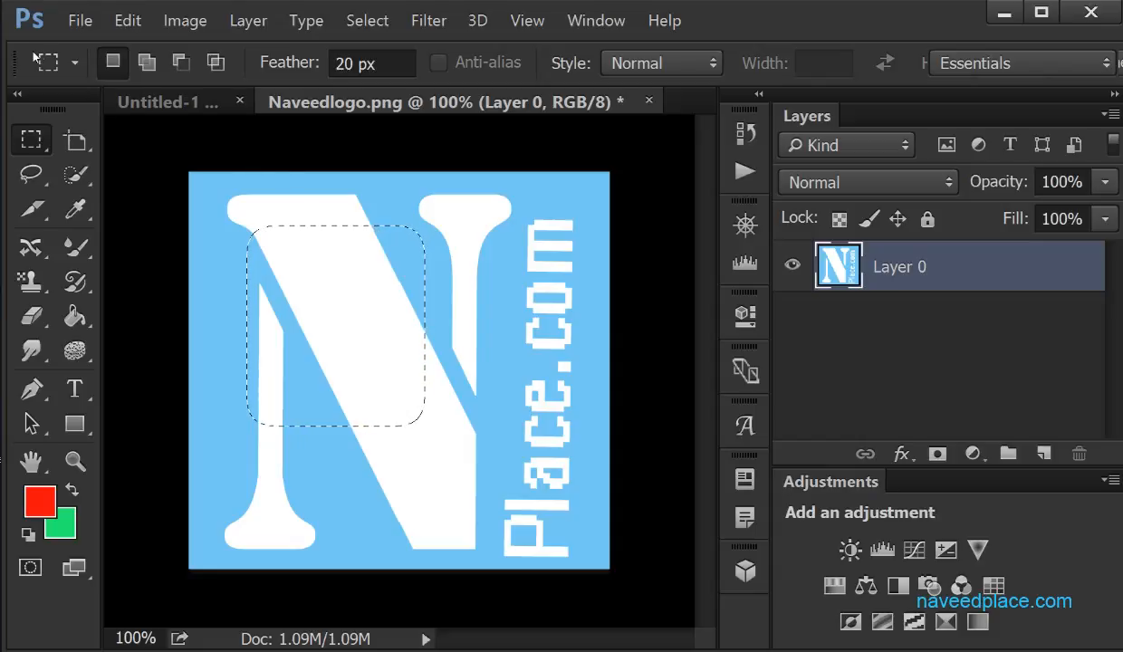
# Place the image RQxGwLc6_400x400 from the images folder as a linked file in the logo document
pyautogui.click(80, 25)
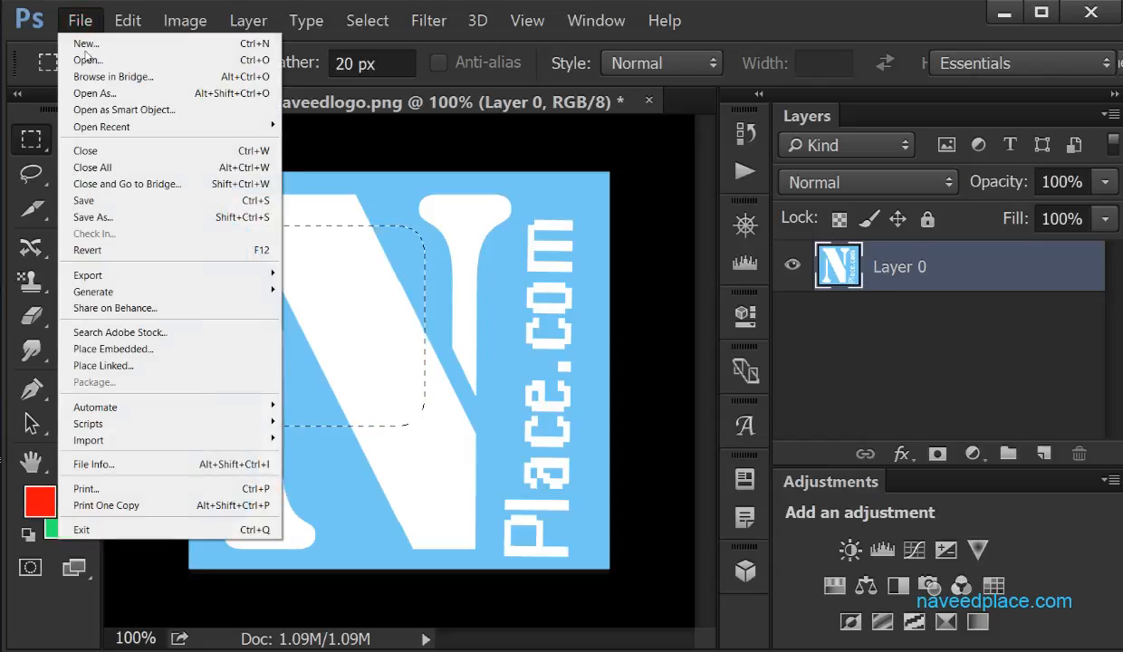
pyautogui.click(136, 365)
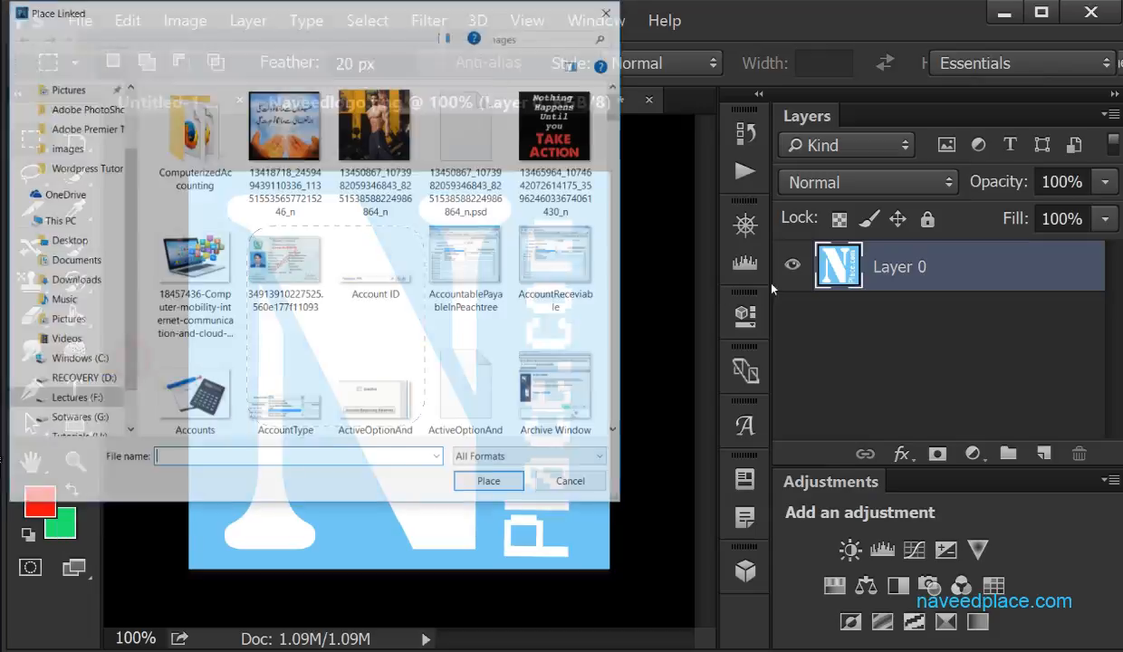
pyautogui.moveTo(617, 107); pyautogui.dragTo(617, 361)
pyautogui.click(285, 127)
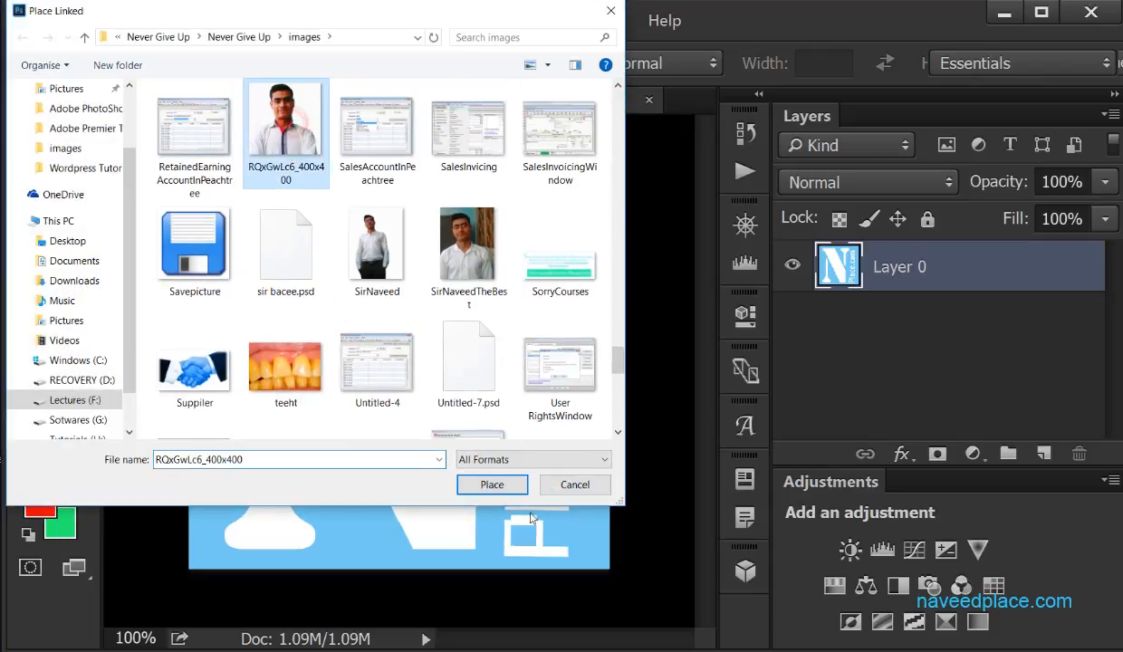
pyautogui.click(513, 489)
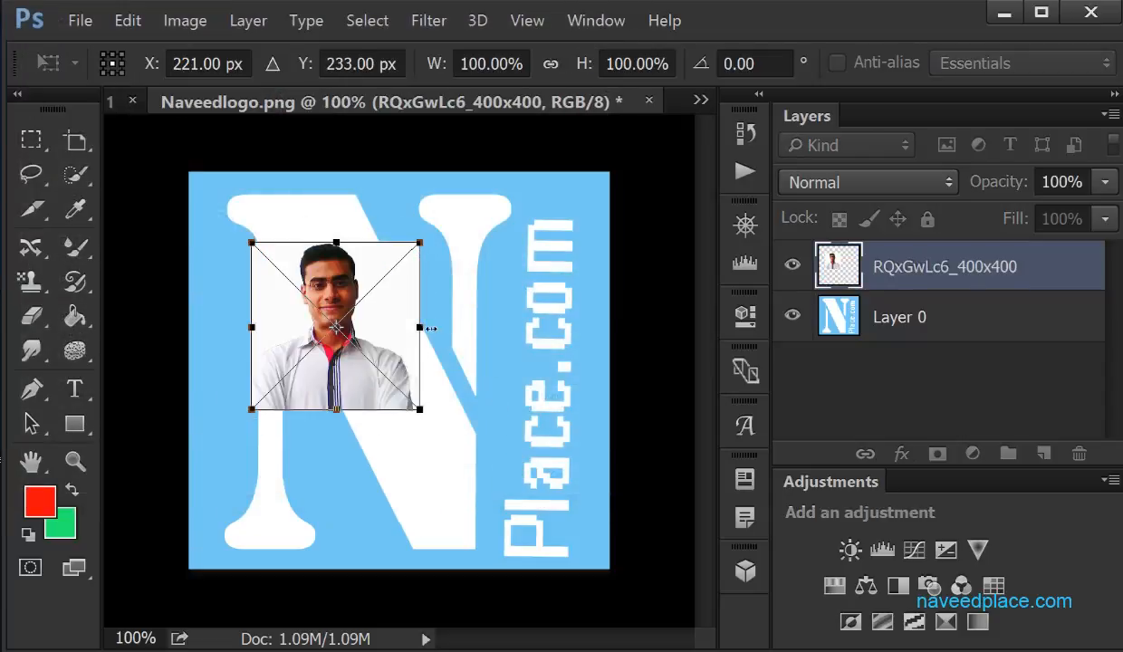
# Stretch the placed photo to about 248% width and 234% height to cover the whole canvas, and commit the transform
pyautogui.moveTo(419, 328); pyautogui.dragTo(609, 328)
pyautogui.moveTo(431, 410); pyautogui.dragTo(431, 568)
pyautogui.moveTo(260, 406); pyautogui.dragTo(190, 404)
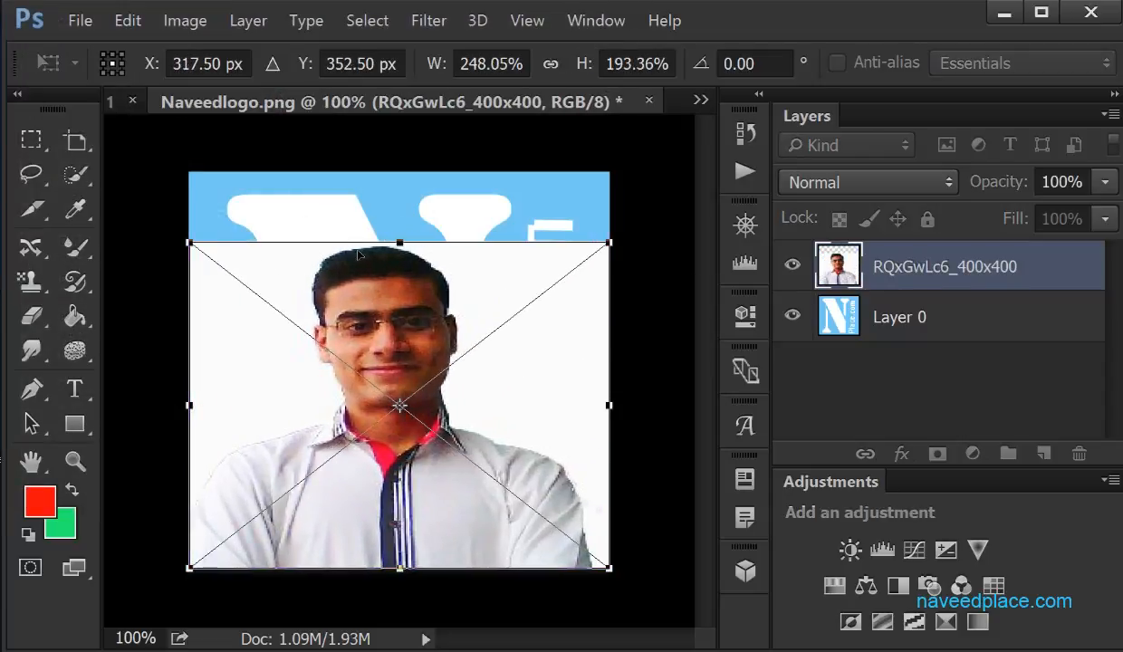
pyautogui.moveTo(384, 239); pyautogui.dragTo(388, 172)
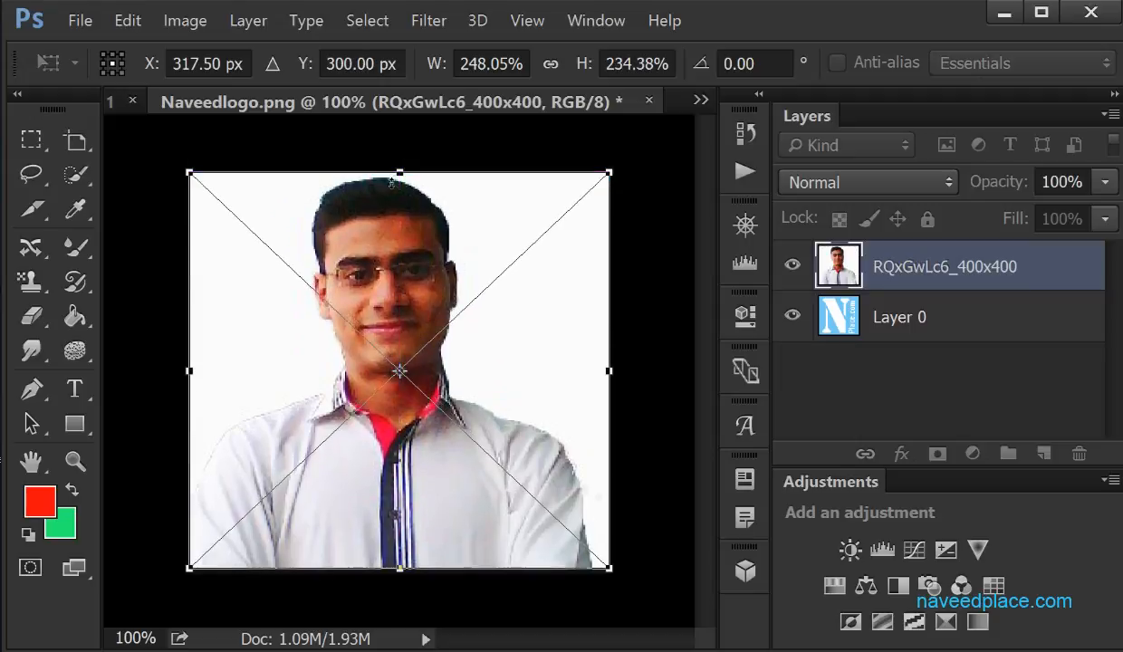
pyautogui.press('Return')
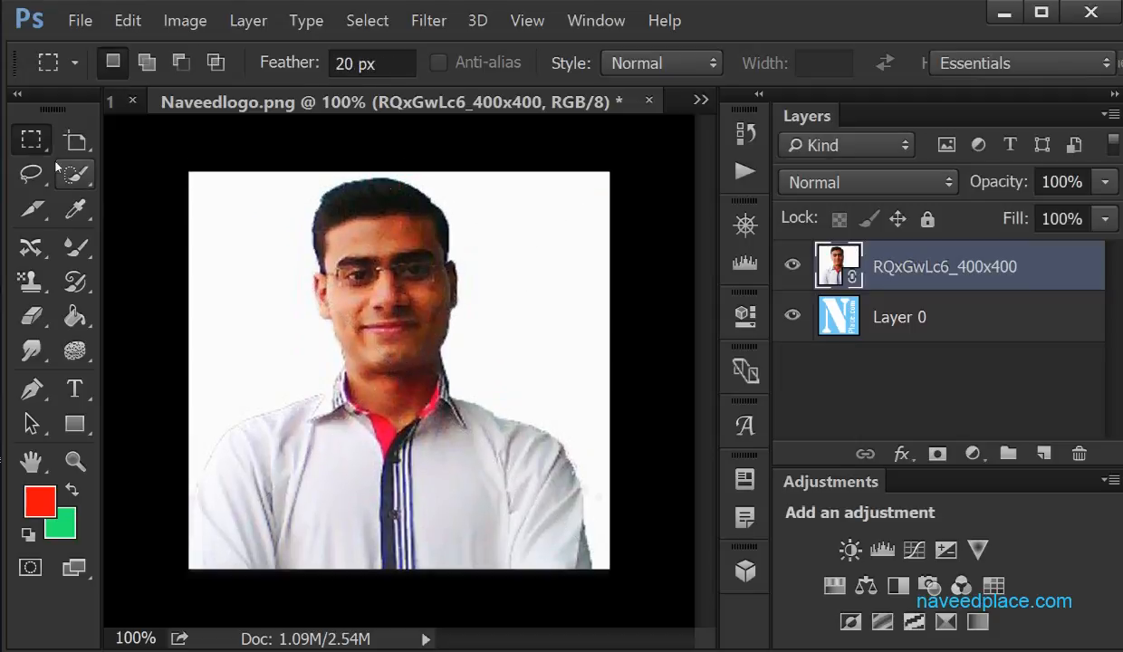
# Draw a rectangular marquee selection with a 20 px feather over the face and upper chest in the photo
pyautogui.rightClick(31, 139)
pyautogui.click(113, 138)
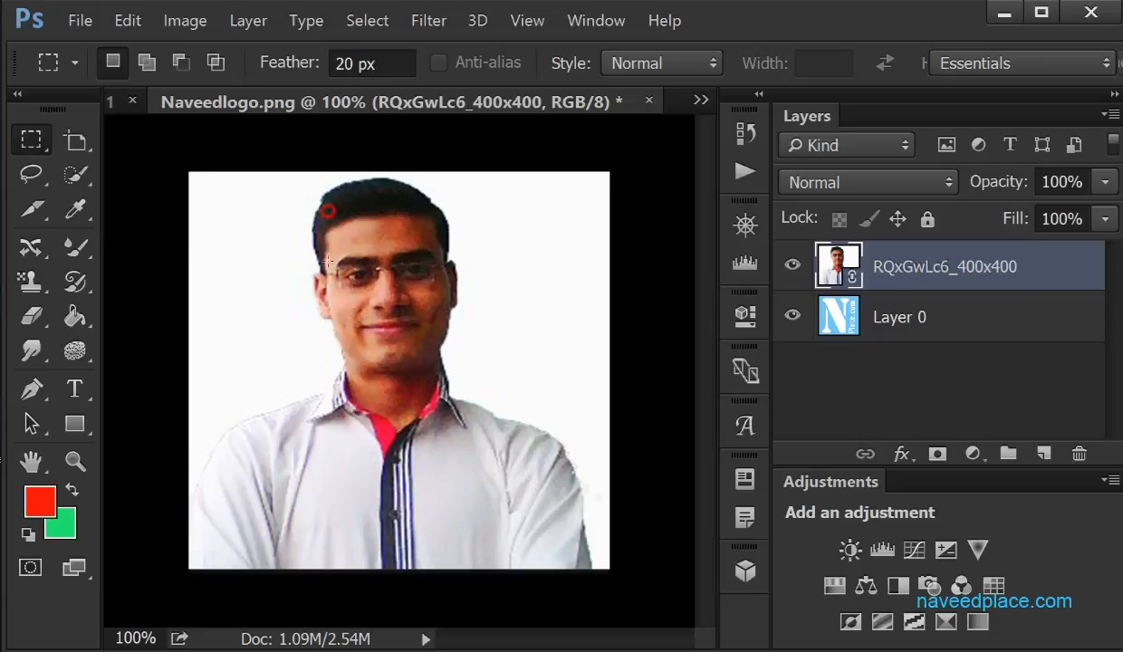
pyautogui.moveTo(327, 211); pyautogui.dragTo(545, 445)
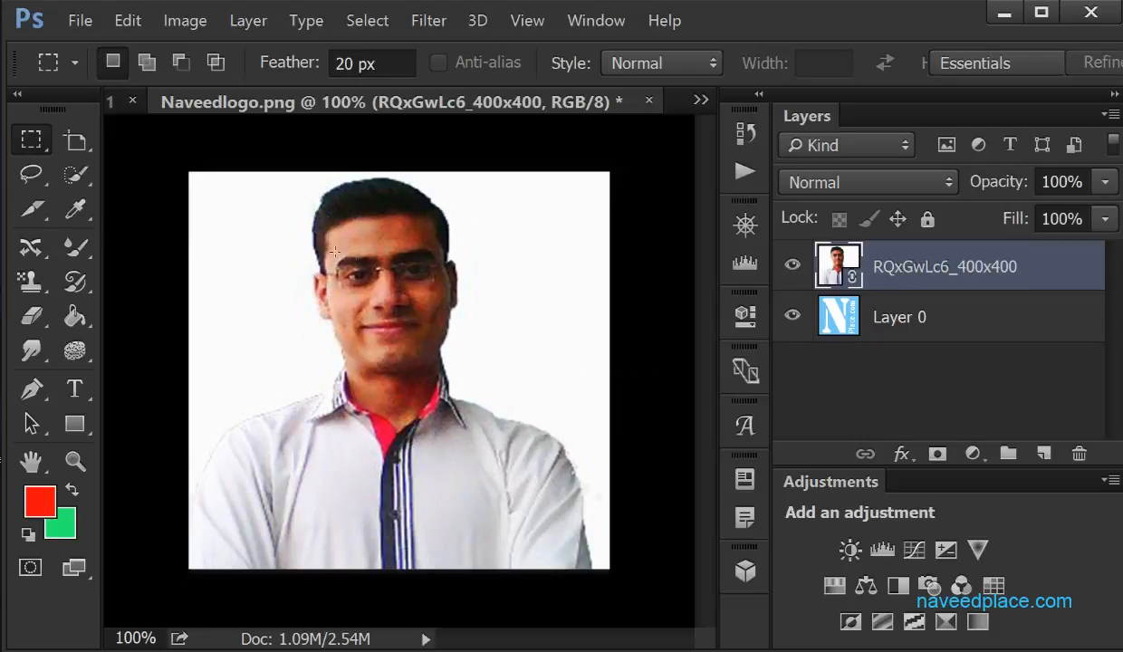
# Redraw the 20 px feathered rectangular marquee around the head and neck in the placed photo
pyautogui.moveTo(269, 184); pyautogui.dragTo(535, 410)
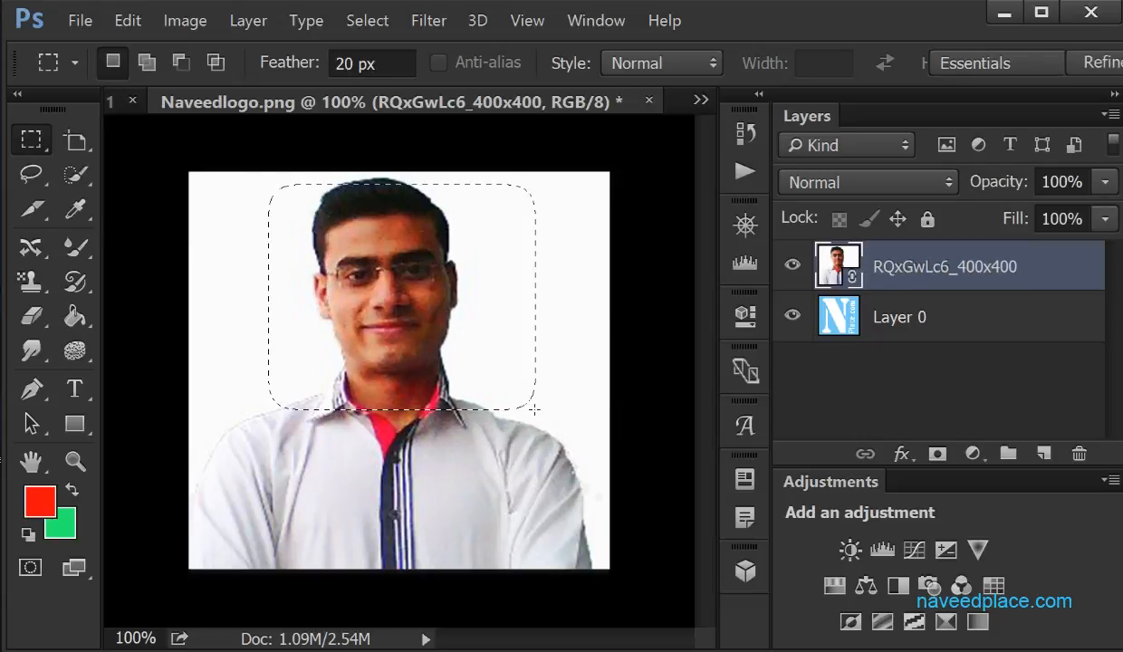
# Open the linked photo's source image and convert its Background into a regular layer
pyautogui.doubleClick(824, 265)
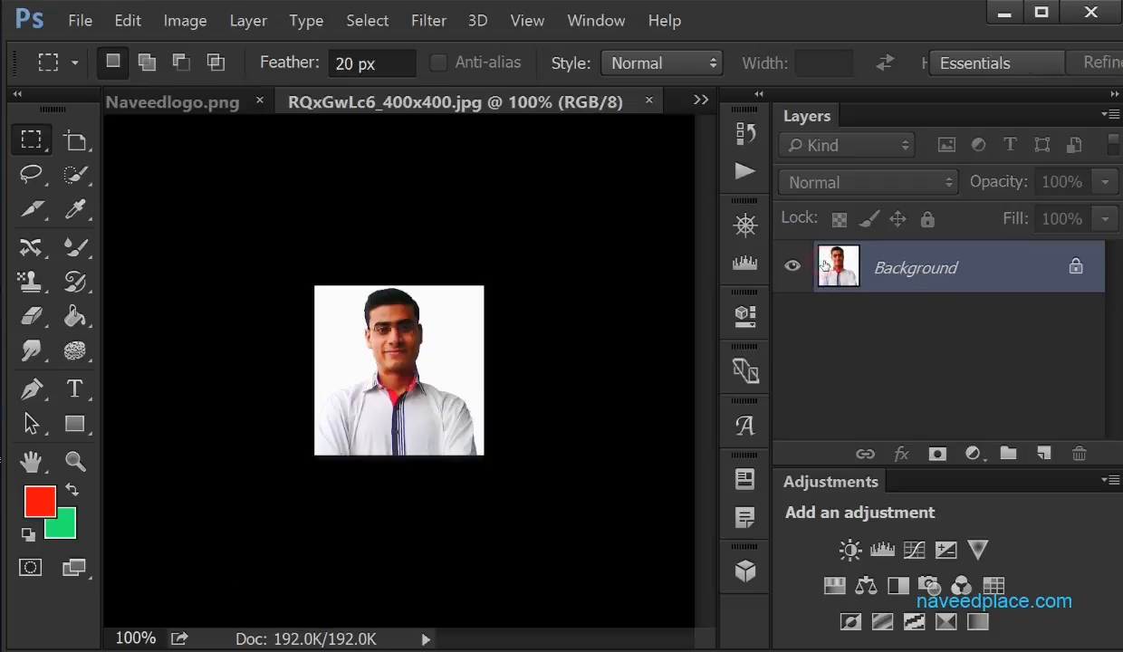
pyautogui.doubleClick(872, 267)
pyautogui.press('Return')
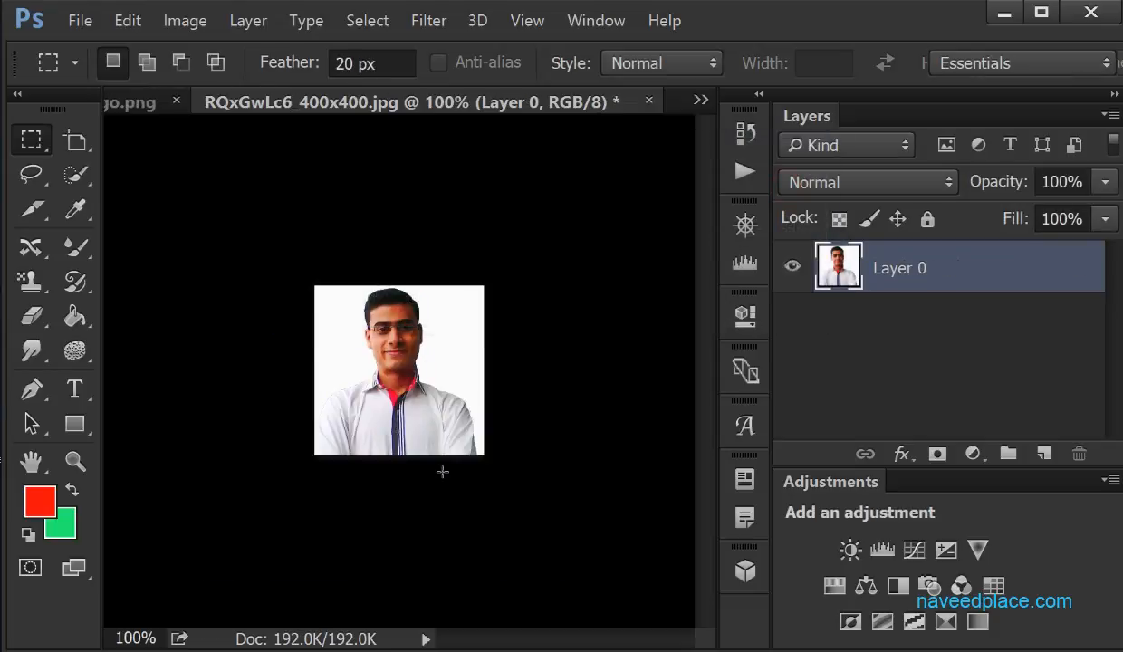
# Draw a rectangular marquee selection with a 20 px feather around the head and collar in the source photo
pyautogui.hotkey('ctrl', '+')
pyautogui.hotkey('ctrl', '+')
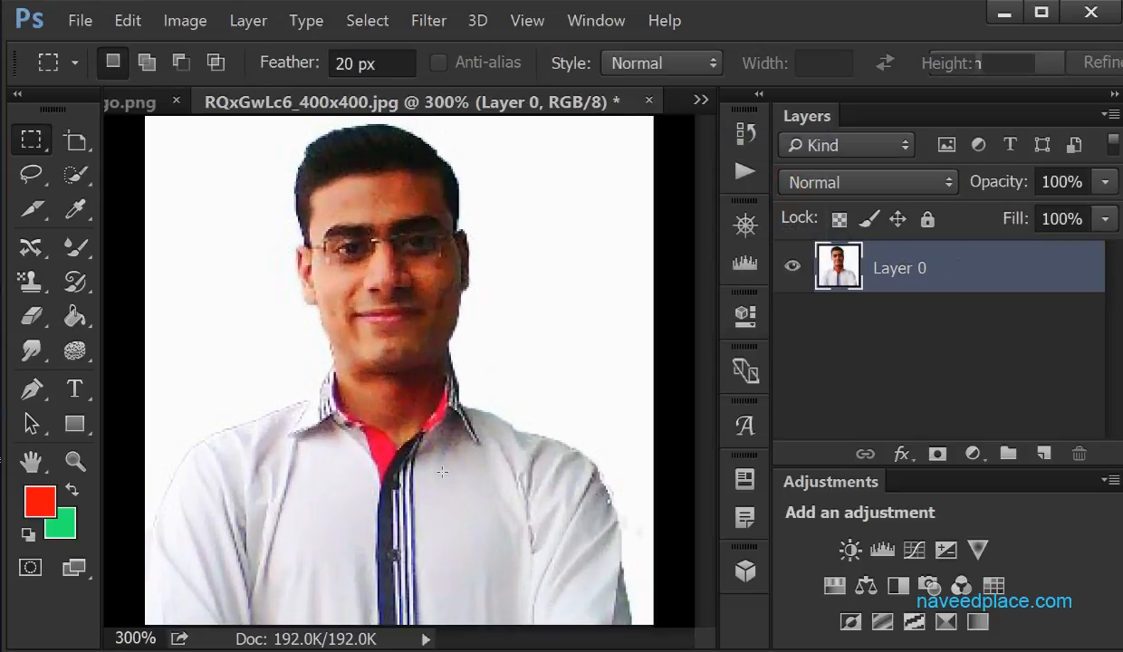
pyautogui.moveTo(215, 142); pyautogui.dragTo(533, 444)
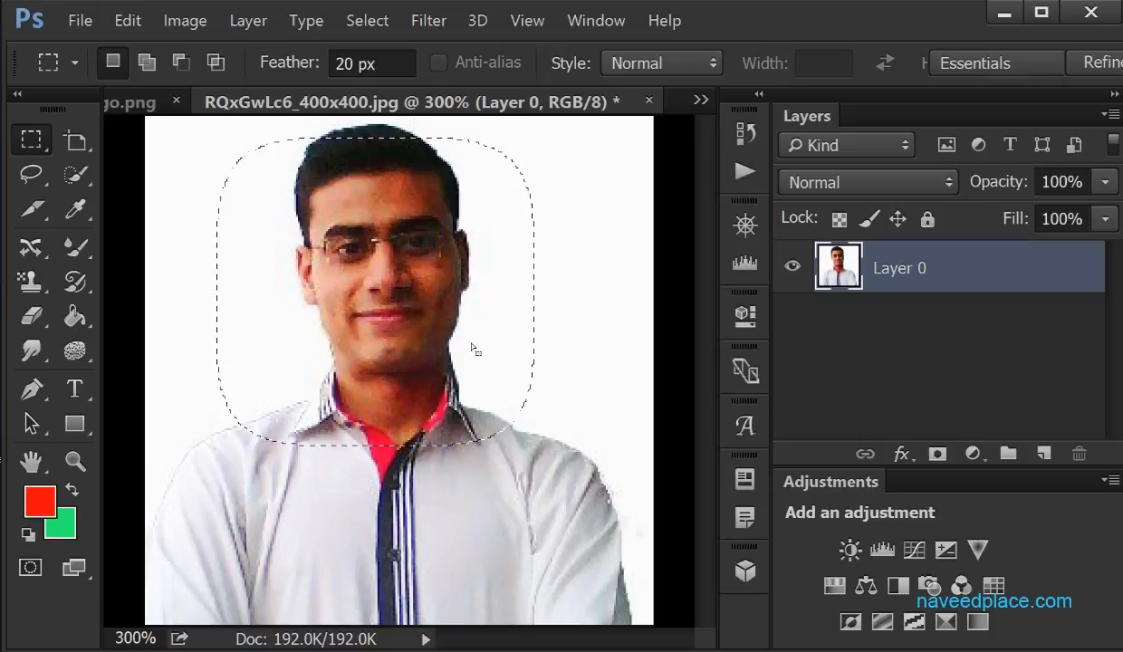
# Try deleting the selected head area from the photo layer, and undo the deletion
pyautogui.press('Delete')
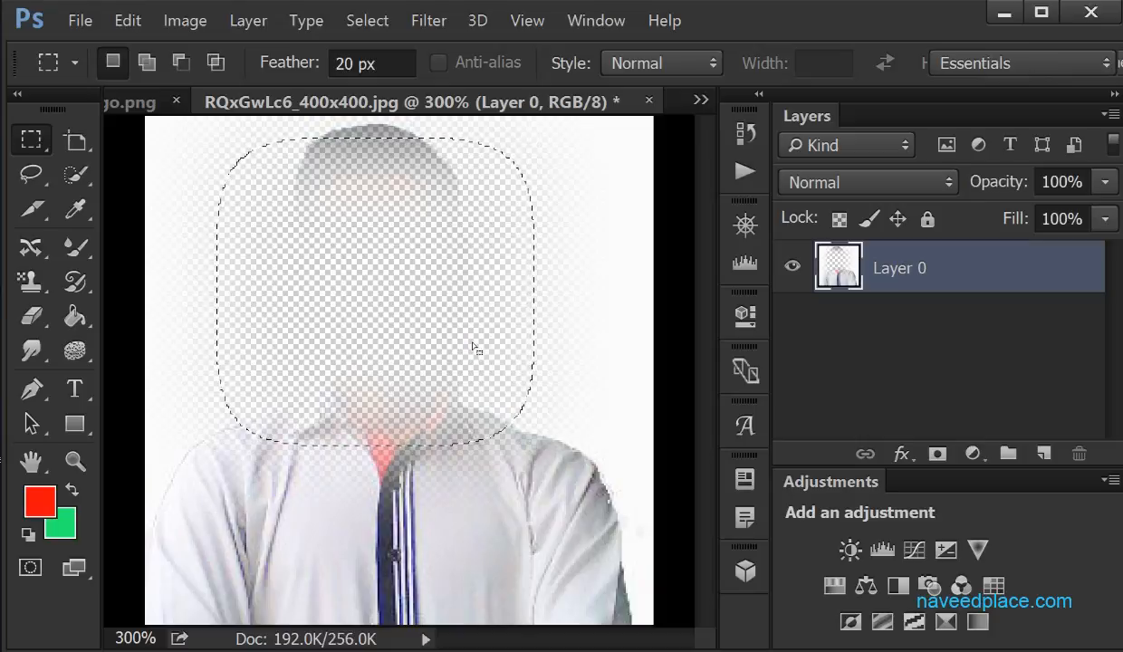
pyautogui.hotkey('ctrl', 'z')
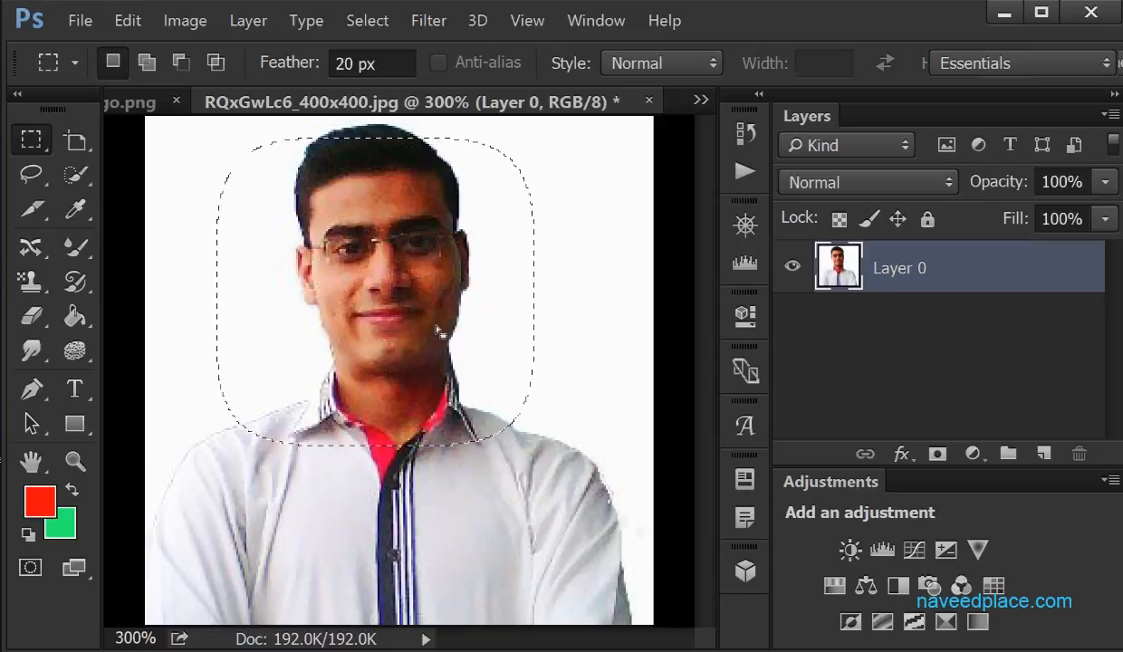
# Cut the selected head area and paste it onto a new layer with Layer 0 hidden
pyautogui.press('Delete')
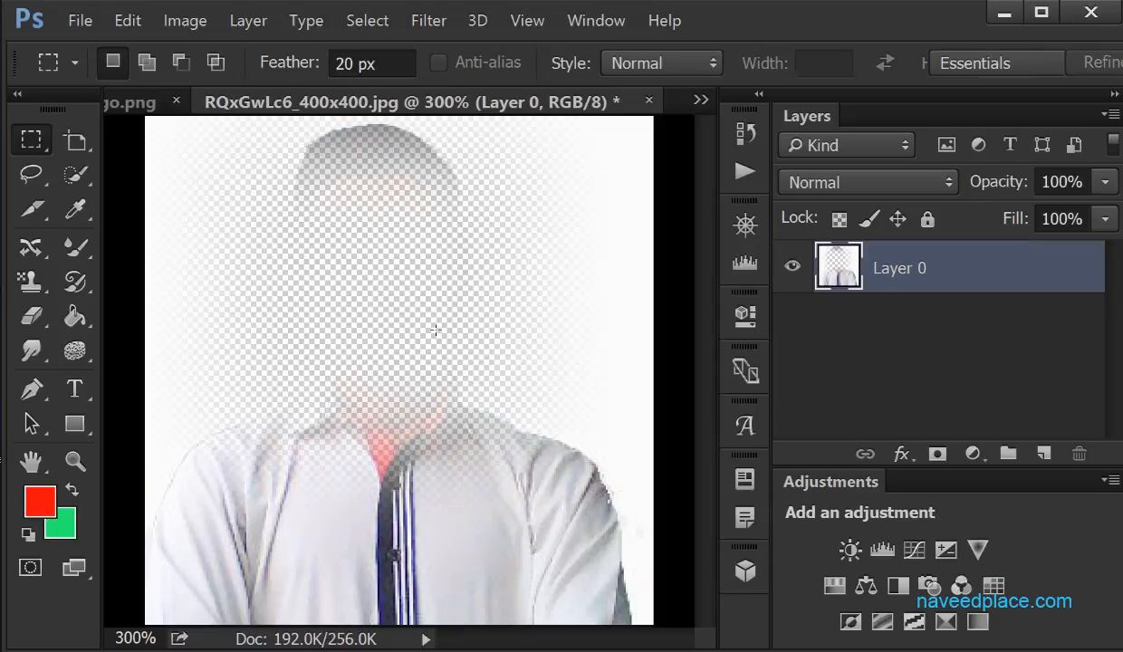
pyautogui.click(1044, 453)
pyautogui.click(792, 317)
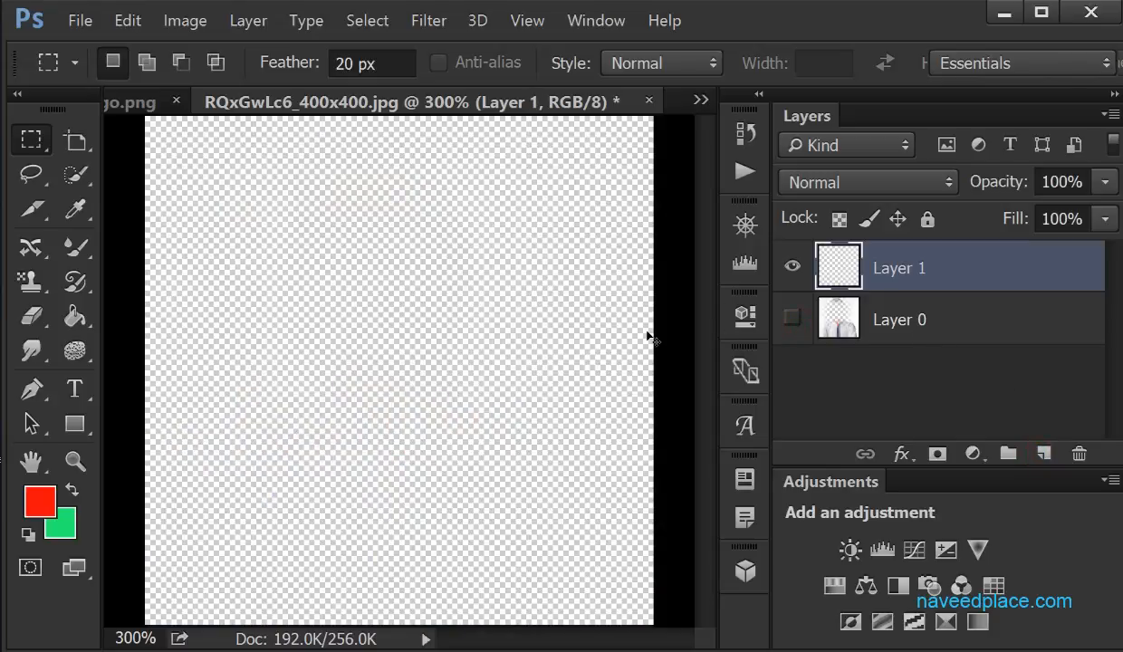
pyautogui.hotkey('ctrl', 'v')
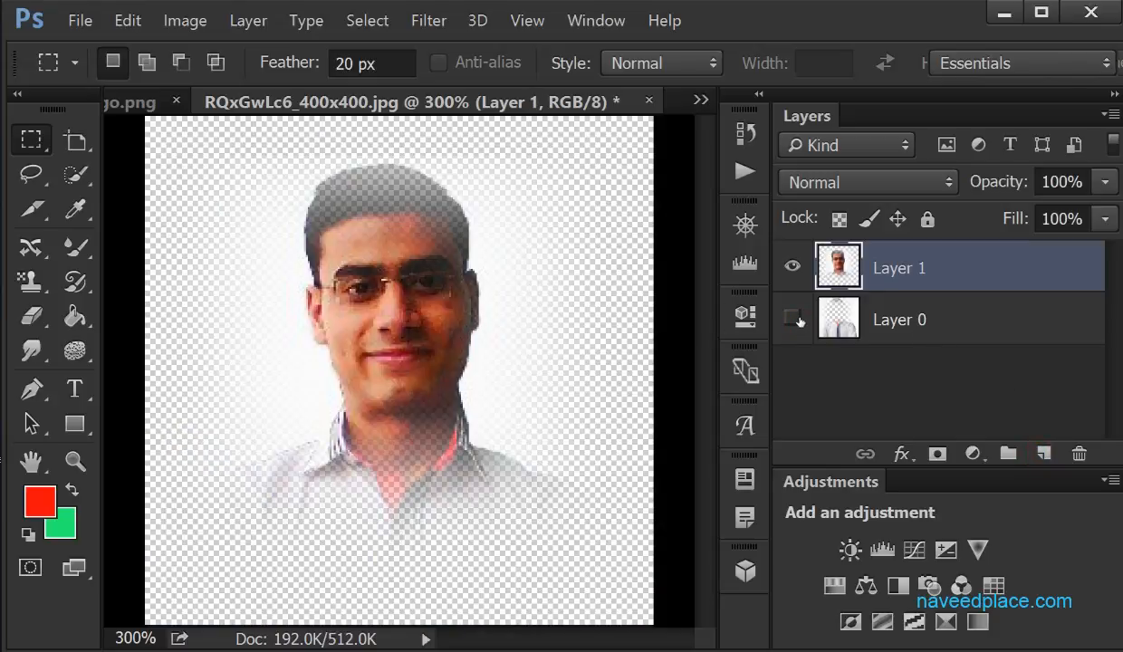
# Switch between Layer 0 and Layer 1 to compare them, and make Layer 0 visible again
pyautogui.click(871, 326)
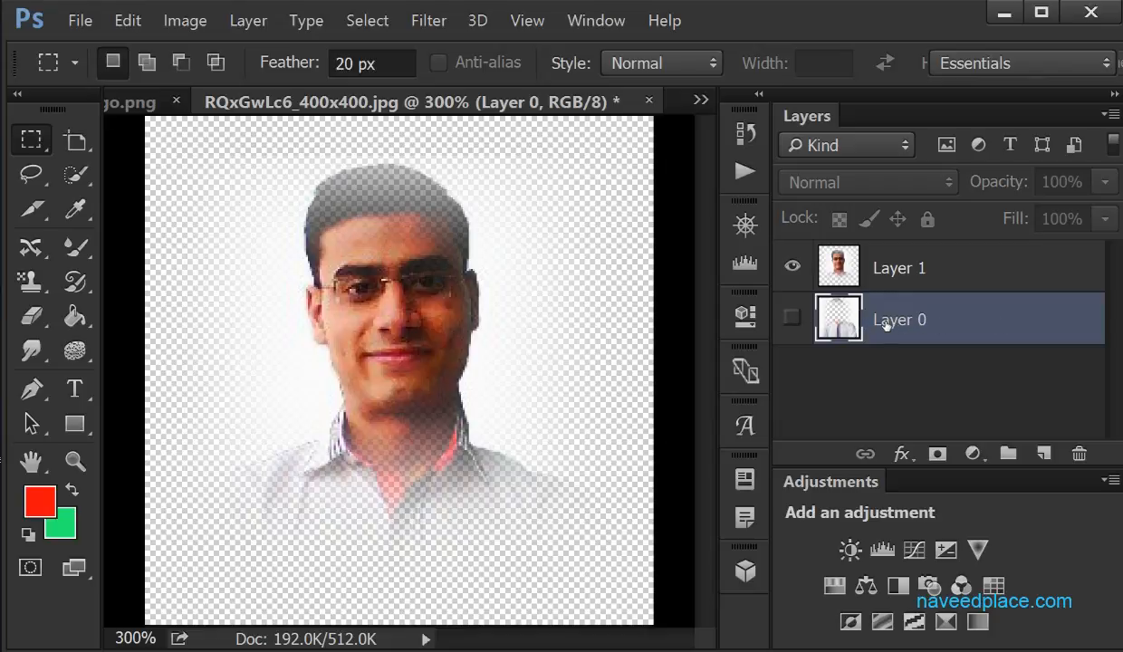
pyautogui.click(903, 267)
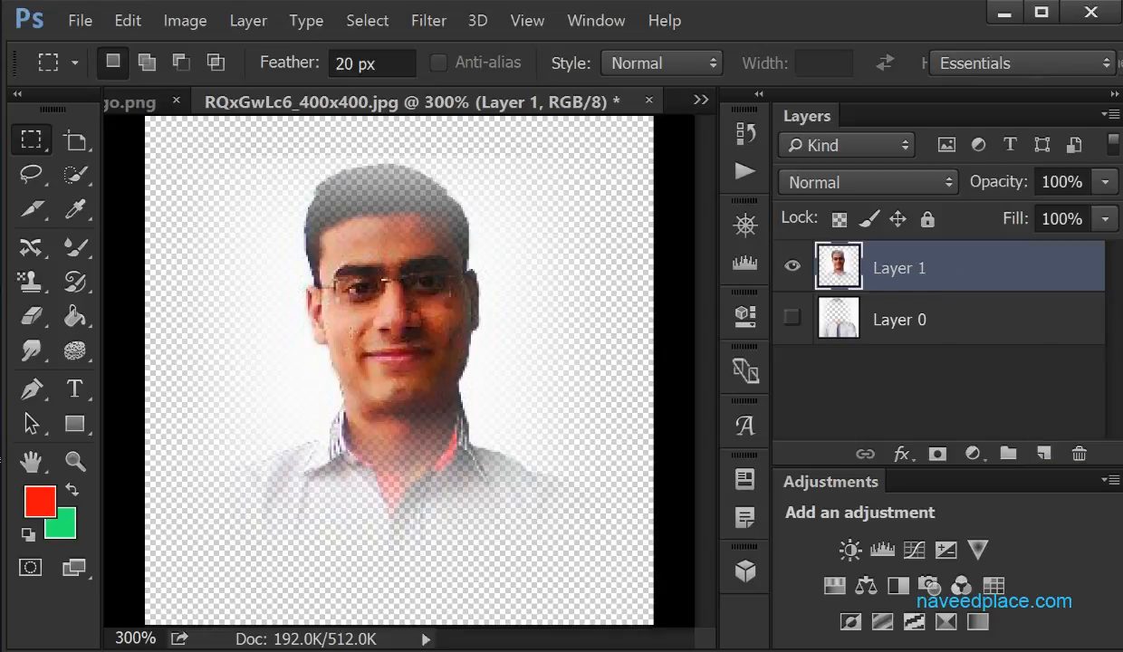
pyautogui.click(889, 319)
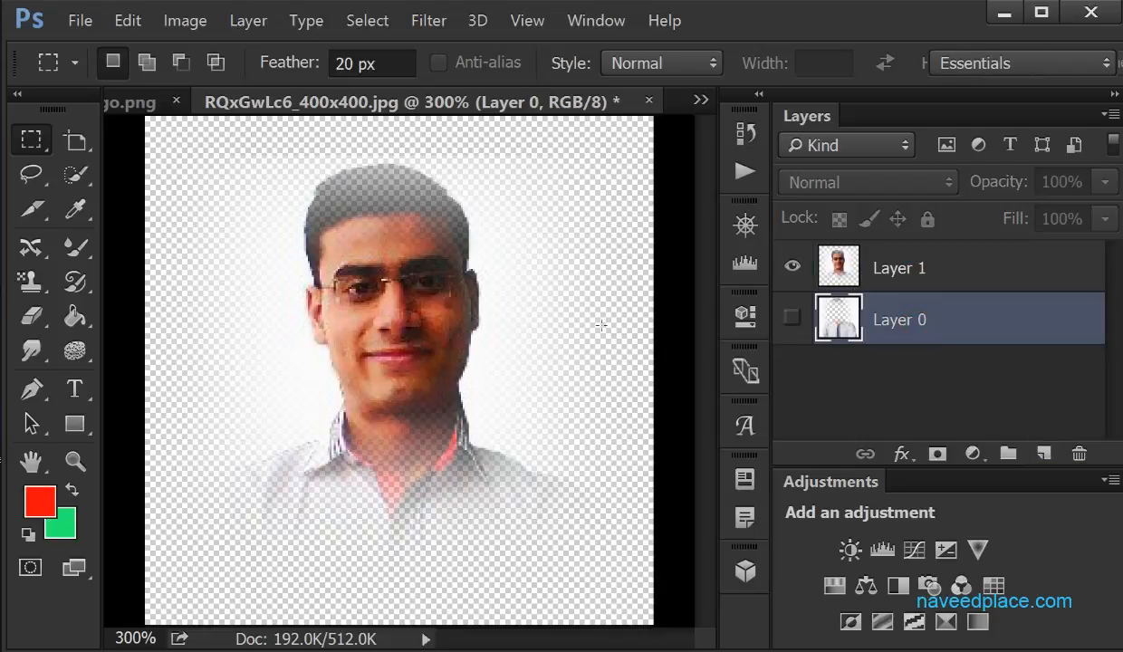
pyautogui.click(861, 253)
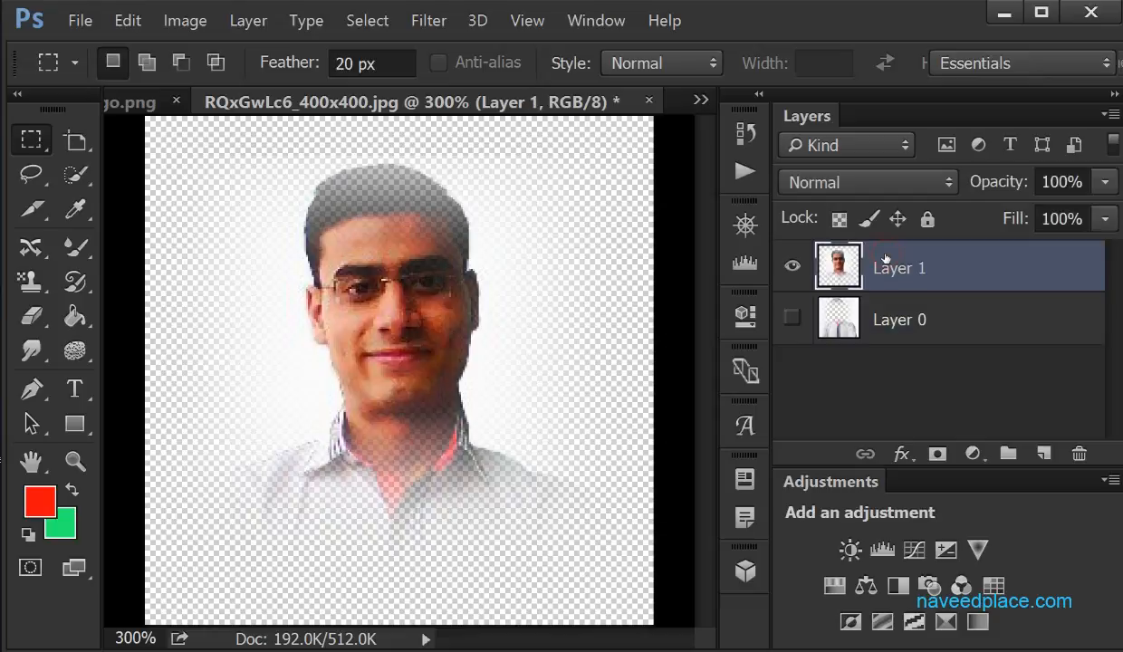
pyautogui.click(881, 322)
pyautogui.click(892, 268)
pyautogui.click(811, 307)
pyautogui.click(791, 319)
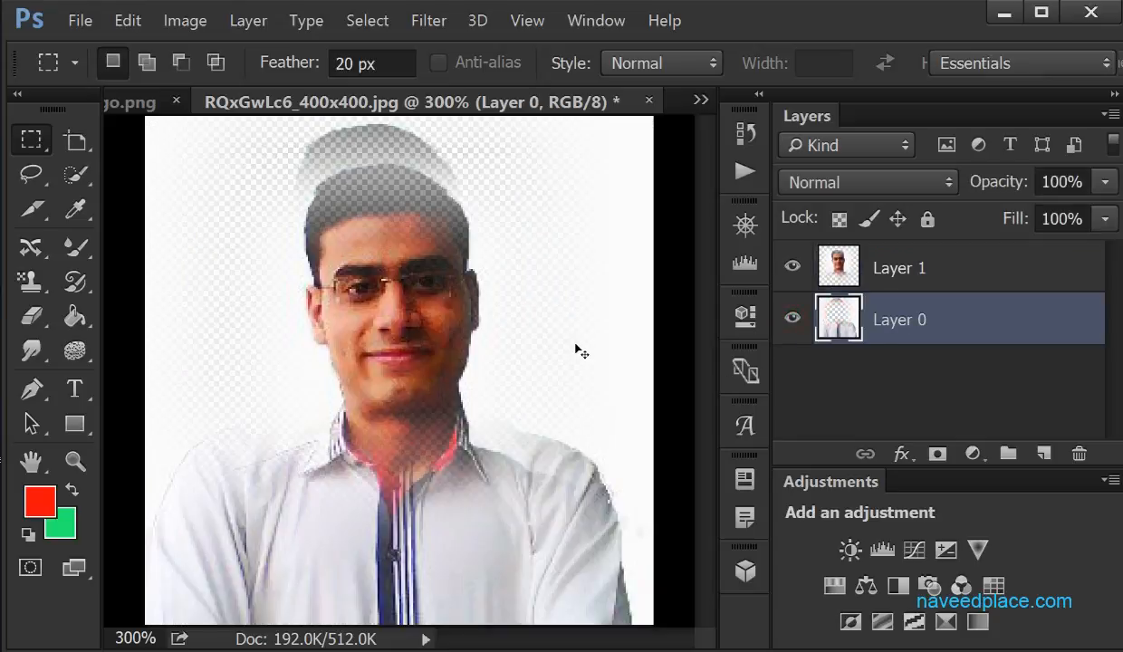
# Undo the paste, the new layer and the cut to restore the photo with its marquee selection
pyautogui.hotkey('ctrl', 'z')
pyautogui.hotkey('ctrl', 'z')
pyautogui.hotkey('ctrl', 'z')
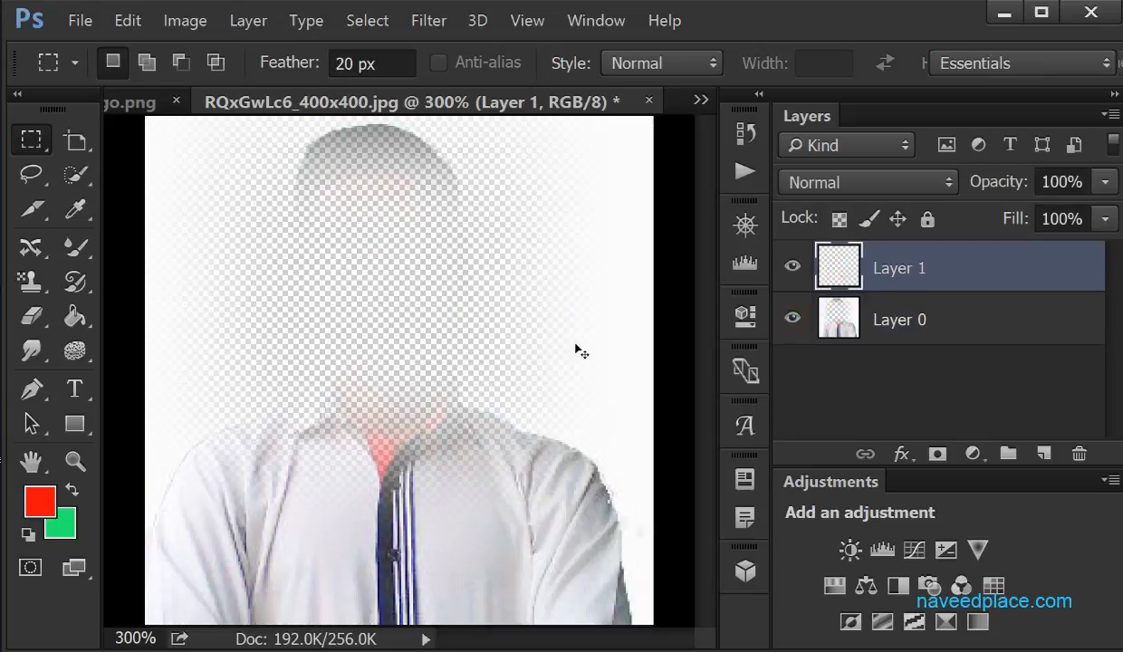
pyautogui.hotkey('ctrl', 'alt', 'z')
pyautogui.hotkey('ctrl', 'alt', 'z')
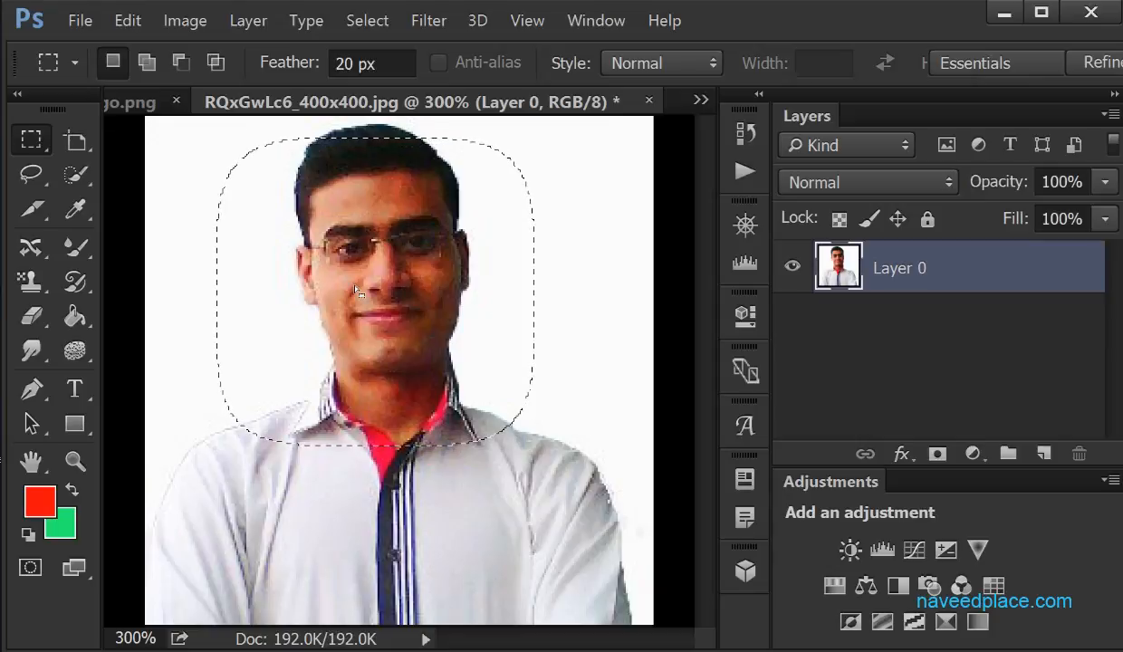
# Set the Rectangular Marquee Tool to add to the existing selection
pyautogui.click(147, 63)
pyautogui.rightClick(29, 143)
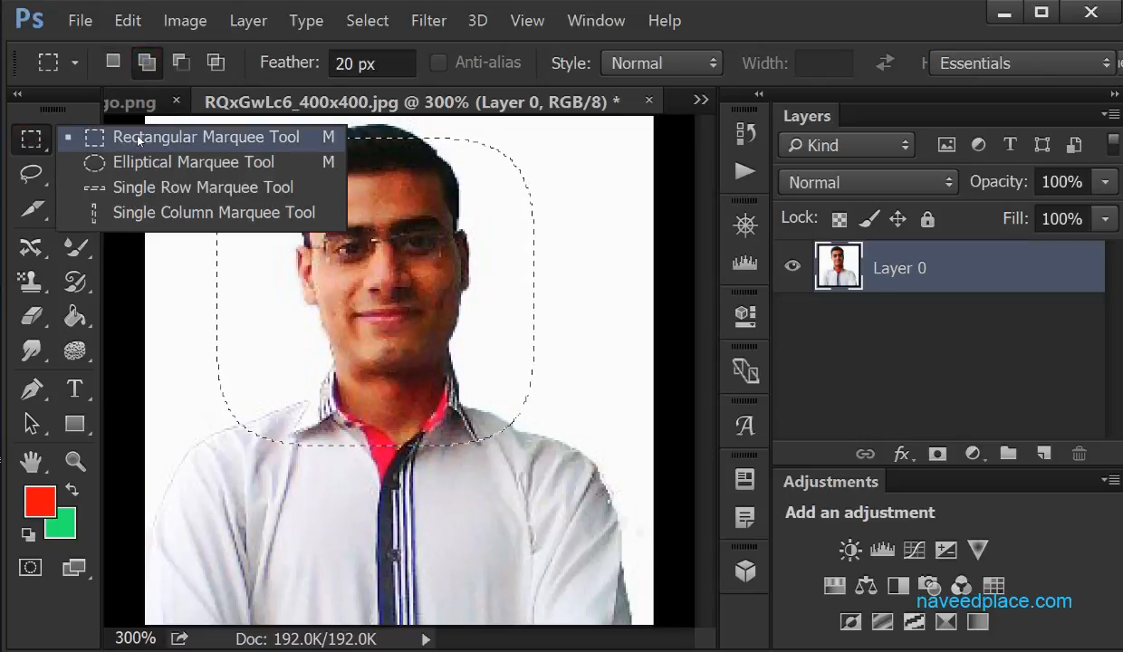
pyautogui.click(132, 136)
# Try adding a rectangular area from the lower face to the shoulder and chest twice, undoing each addition
pyautogui.moveTo(389, 327); pyautogui.dragTo(598, 570)
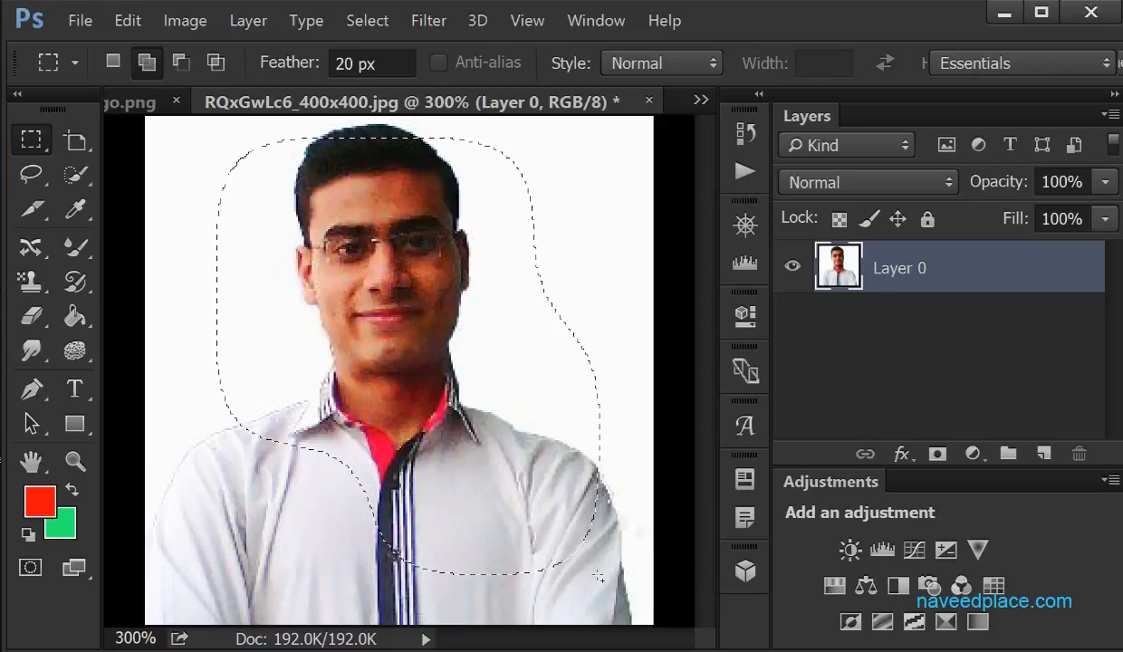
pyautogui.hotkey('ctrl', 'z')
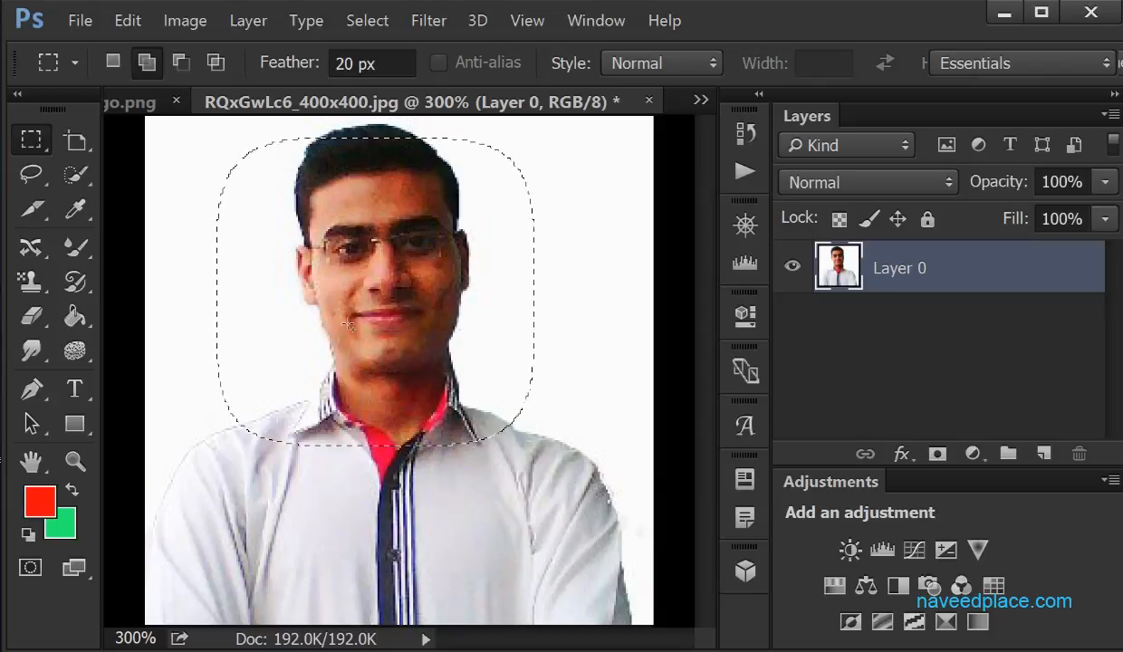
pyautogui.moveTo(348, 324); pyautogui.dragTo(617, 576)
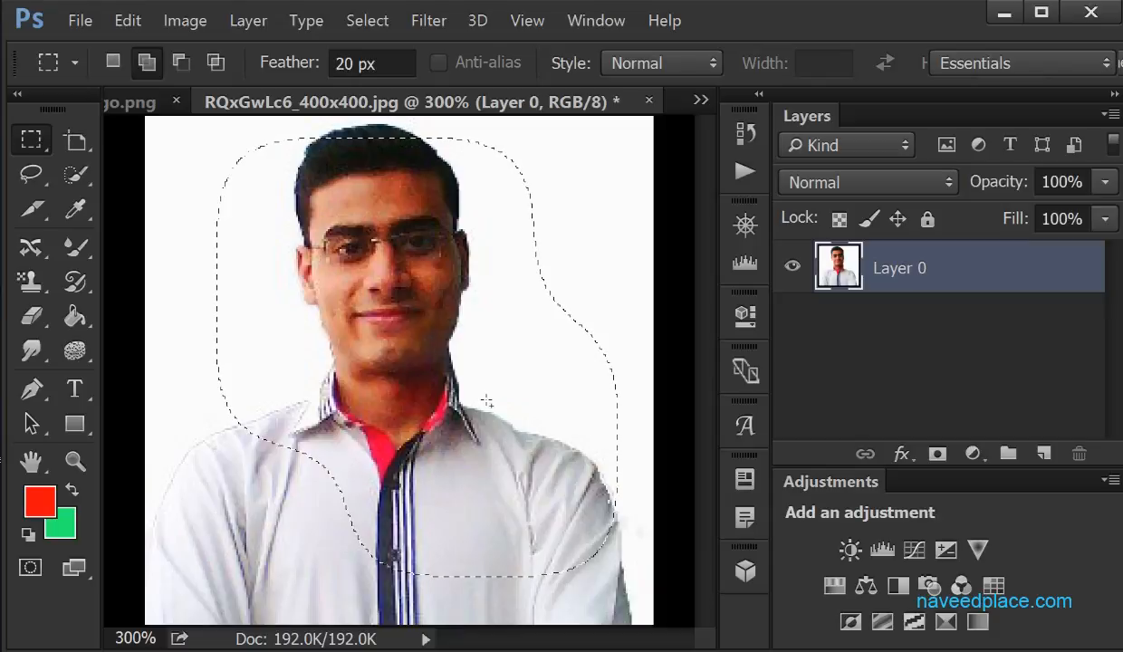
pyautogui.hotkey('ctrl', 'z')
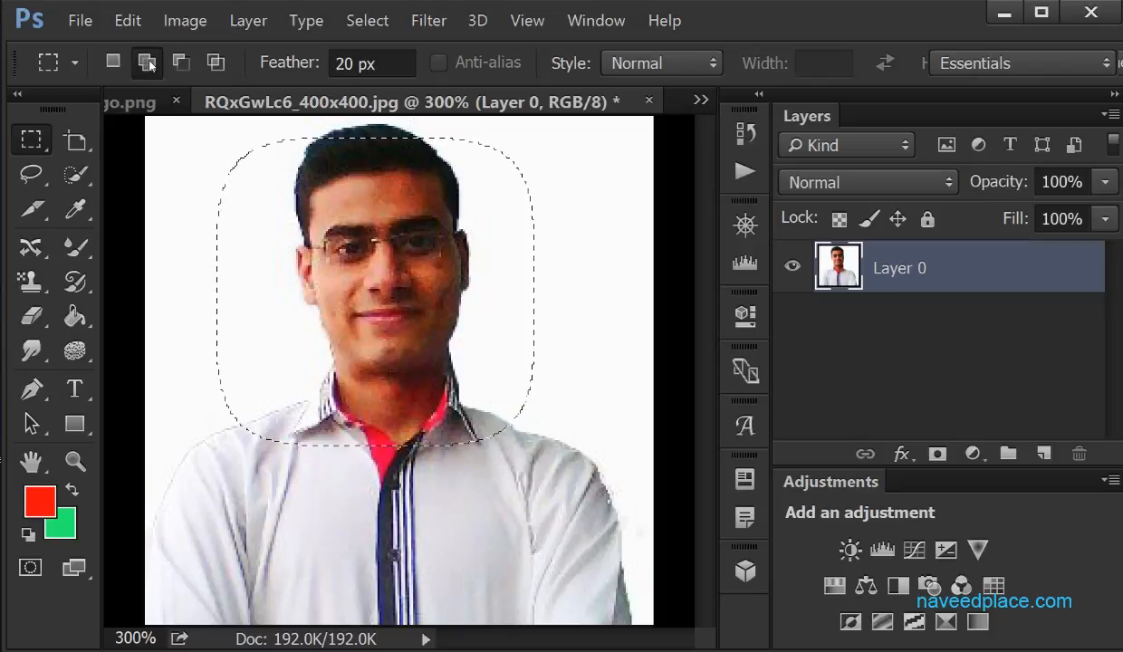
# Try adding a rectangular area on each side of the face to the selection, and undo both additions
pyautogui.moveTo(176, 204); pyautogui.dragTo(352, 384)
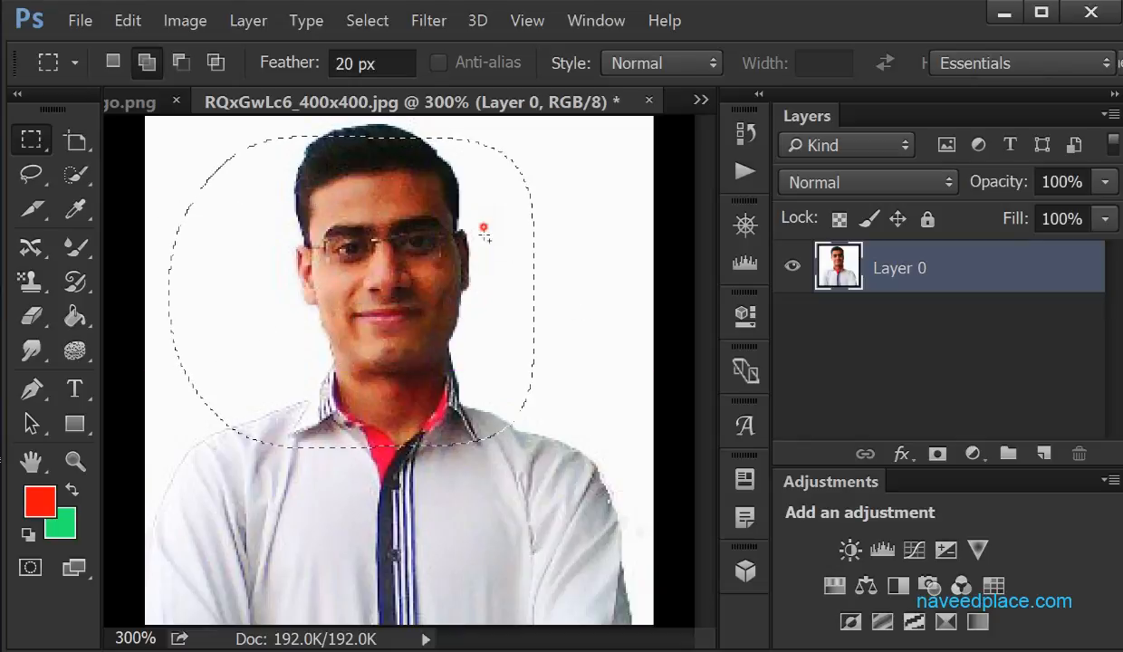
pyautogui.moveTo(470, 222); pyautogui.dragTo(638, 426)
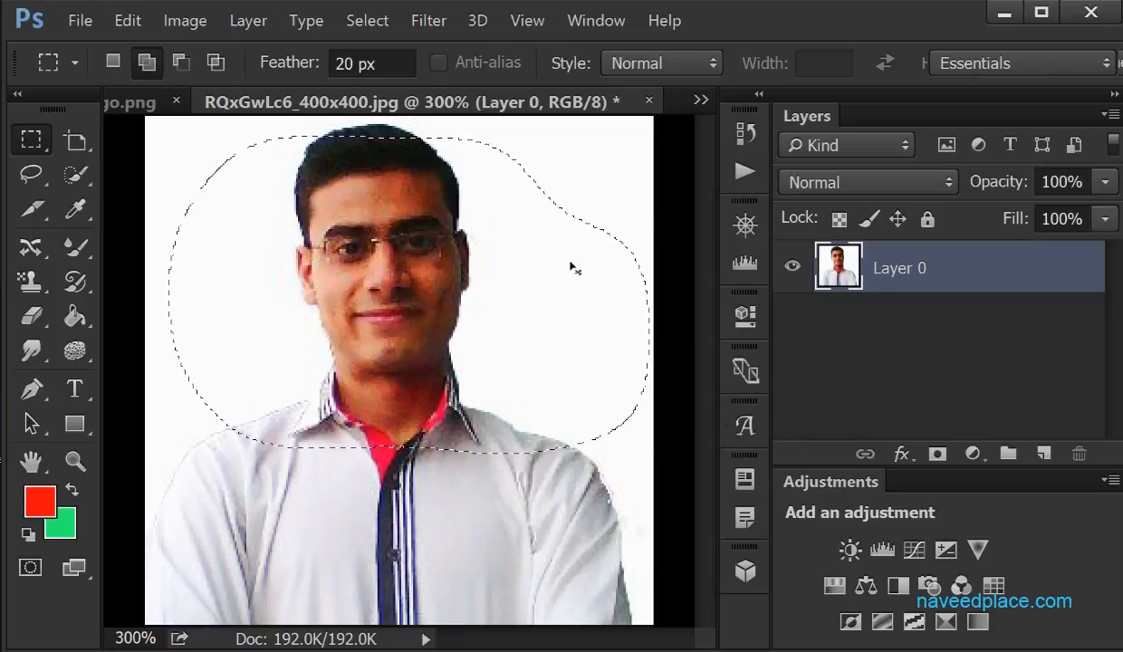
pyautogui.hotkey('ctrl', 'z')
pyautogui.hotkey('ctrl', 'alt', 'z')
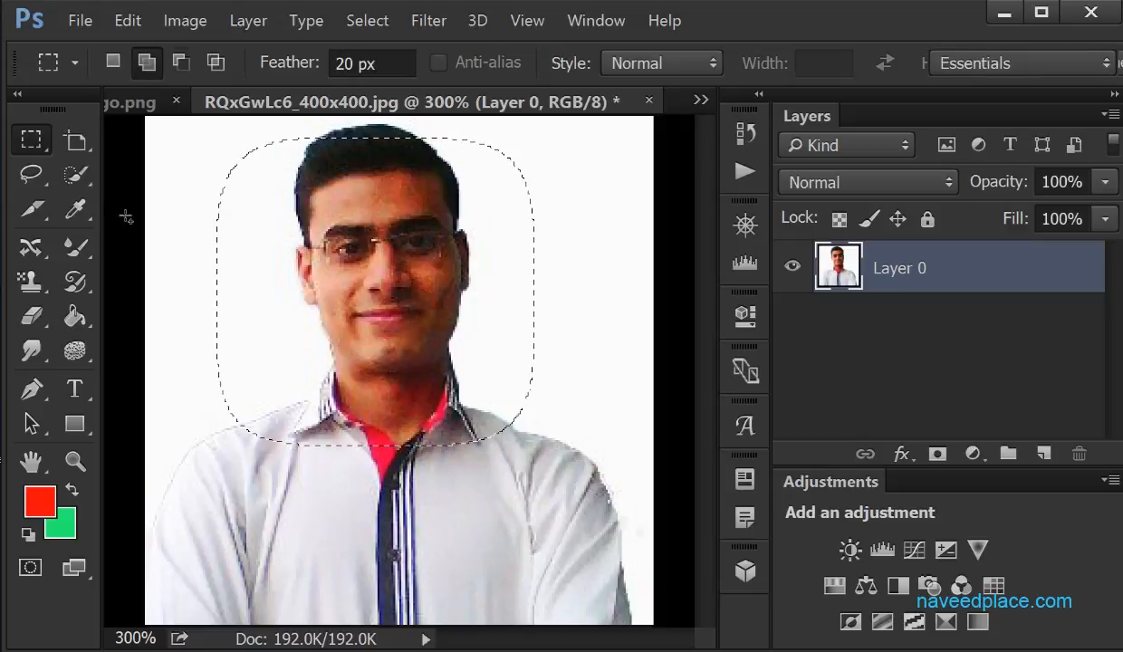
# Add a rectangular area over the chest and another over the white background right of the face to the selection
pyautogui.rightClick(31, 138)
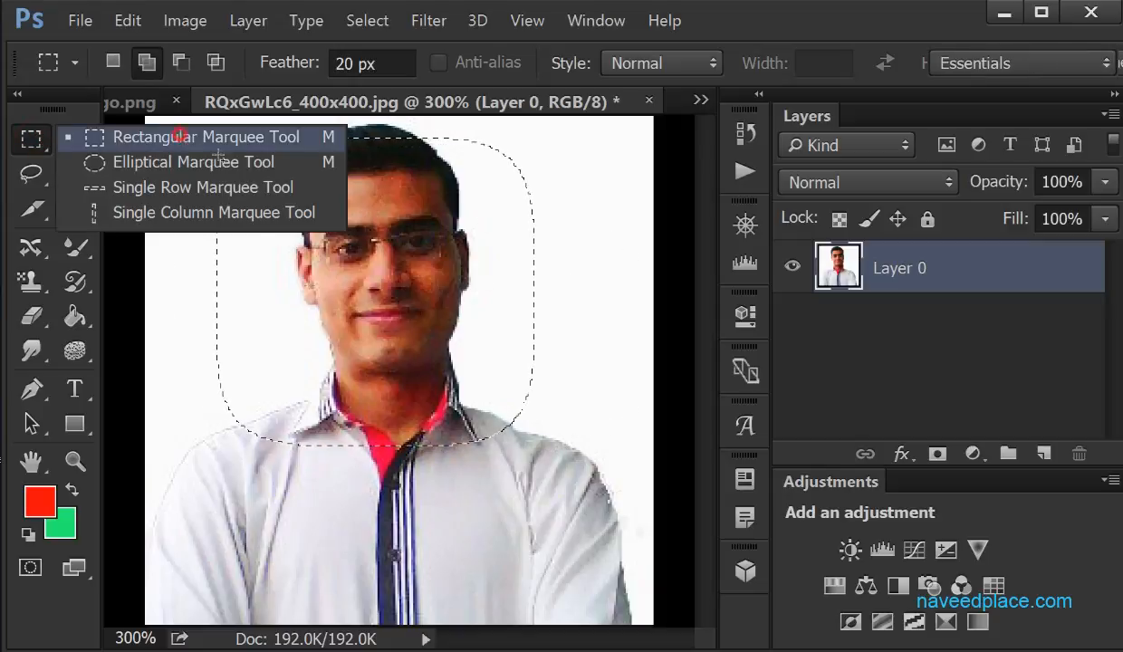
pyautogui.click(180, 135)
pyautogui.moveTo(271, 326); pyautogui.dragTo(541, 579)
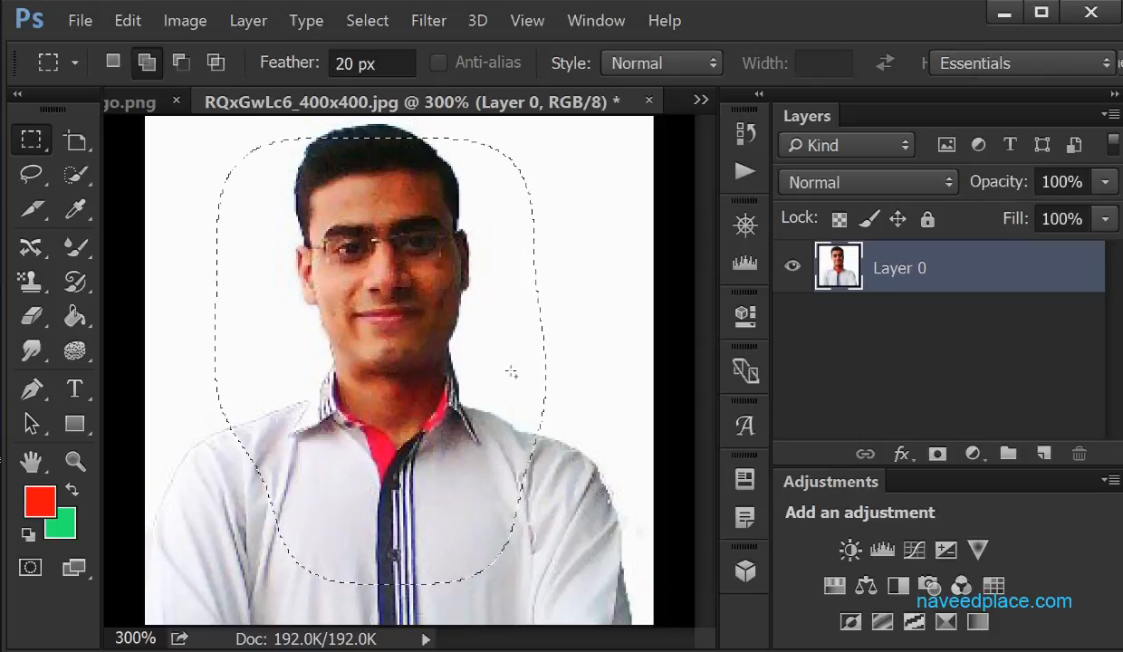
pyautogui.moveTo(450, 187)
pyautogui.mouseDown()
pyautogui.moveTo(541, 364)
pyautogui.moveTo(656, 374)
pyautogui.moveTo(670, 408)
pyautogui.moveTo(636, 388)
pyautogui.moveTo(690, 399)
pyautogui.moveTo(642, 390)
pyautogui.moveTo(580, 195)
pyautogui.moveTo(543, 172)
pyautogui.moveTo(313, 154)
pyautogui.mouseUp()
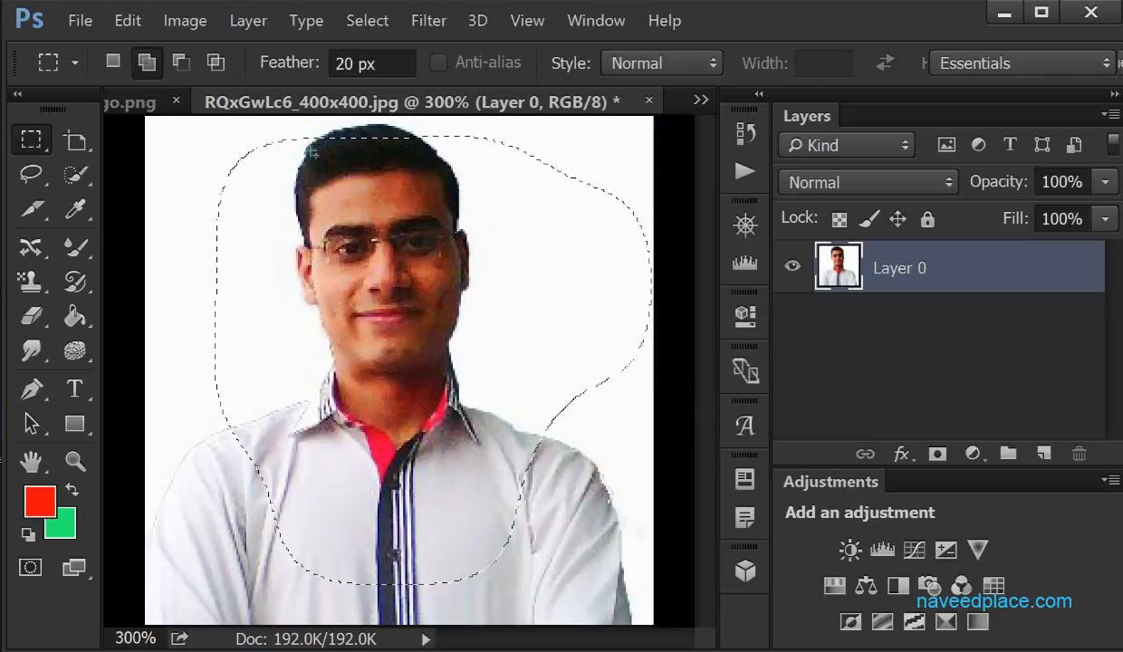
# Subtract rectangular areas from the selection over the left side of the face, the chest, and the background right of the face
pyautogui.click(188, 65)
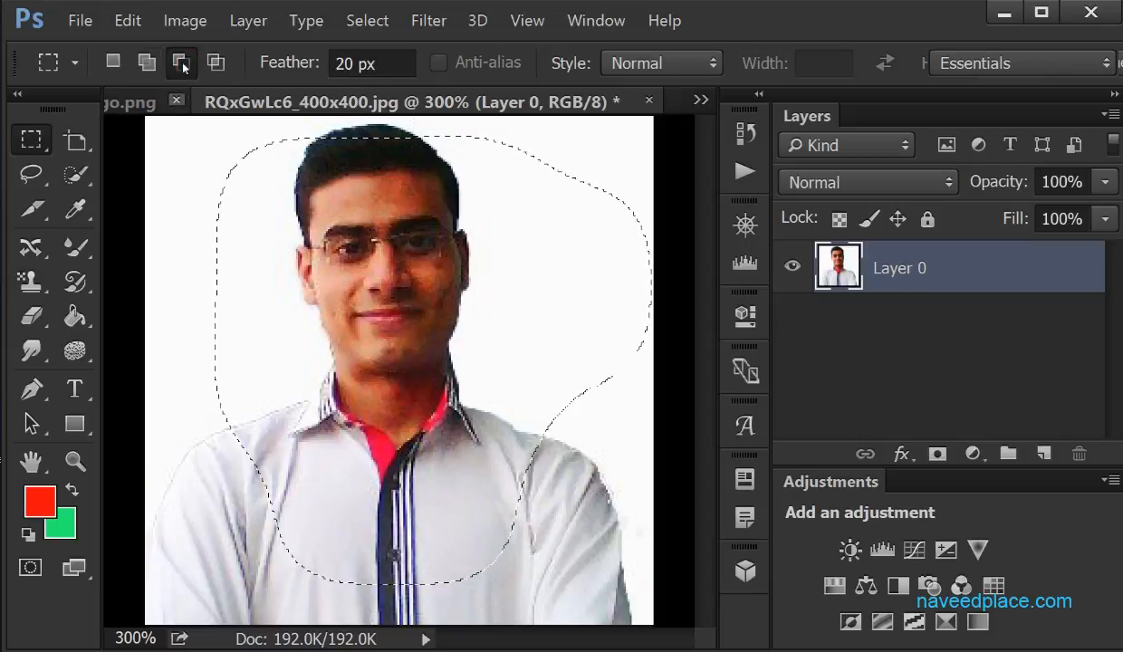
pyautogui.moveTo(155, 200); pyautogui.dragTo(340, 401)
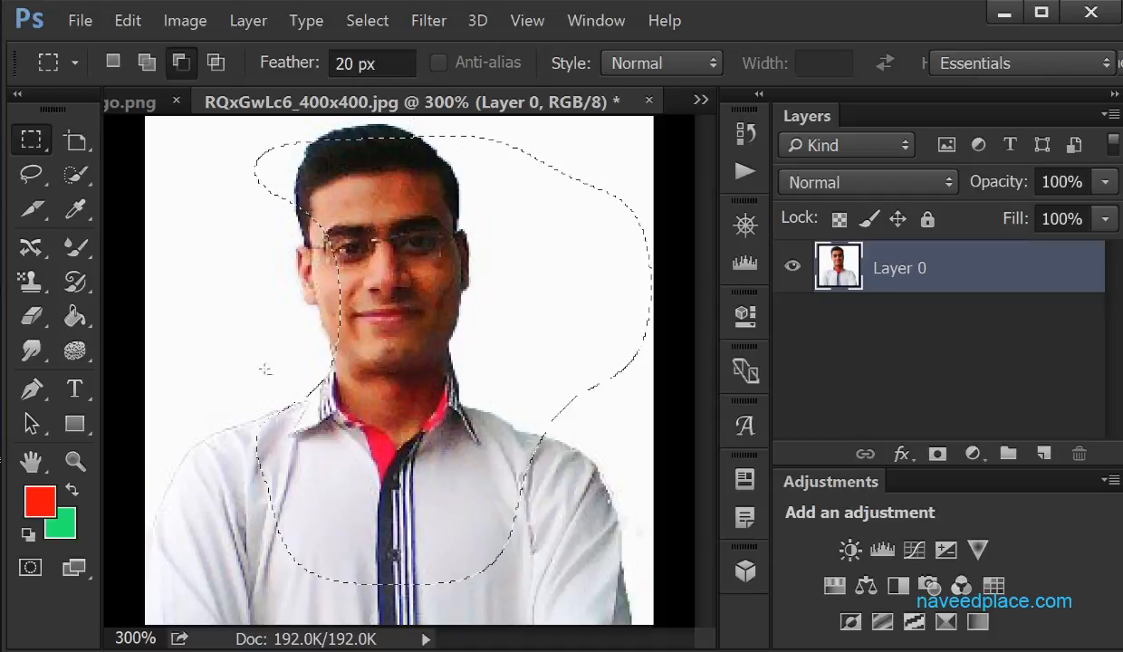
pyautogui.moveTo(246, 344); pyautogui.dragTo(458, 611)
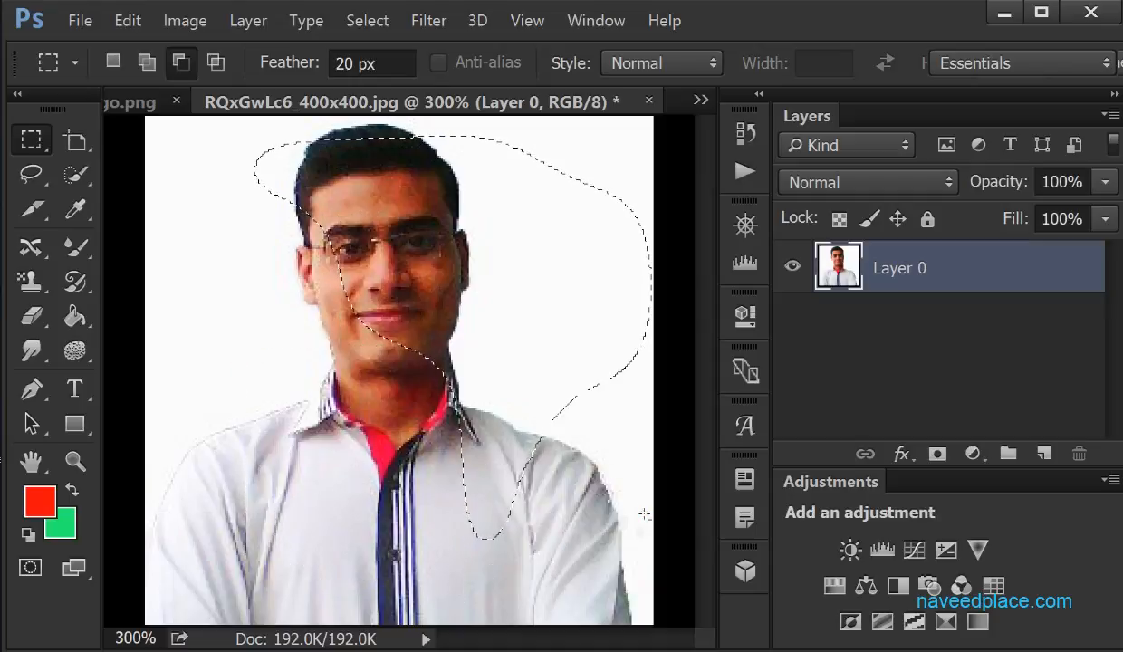
pyautogui.moveTo(644, 515); pyautogui.dragTo(360, 477)
pyautogui.moveTo(539, 443); pyautogui.dragTo(462, 212)
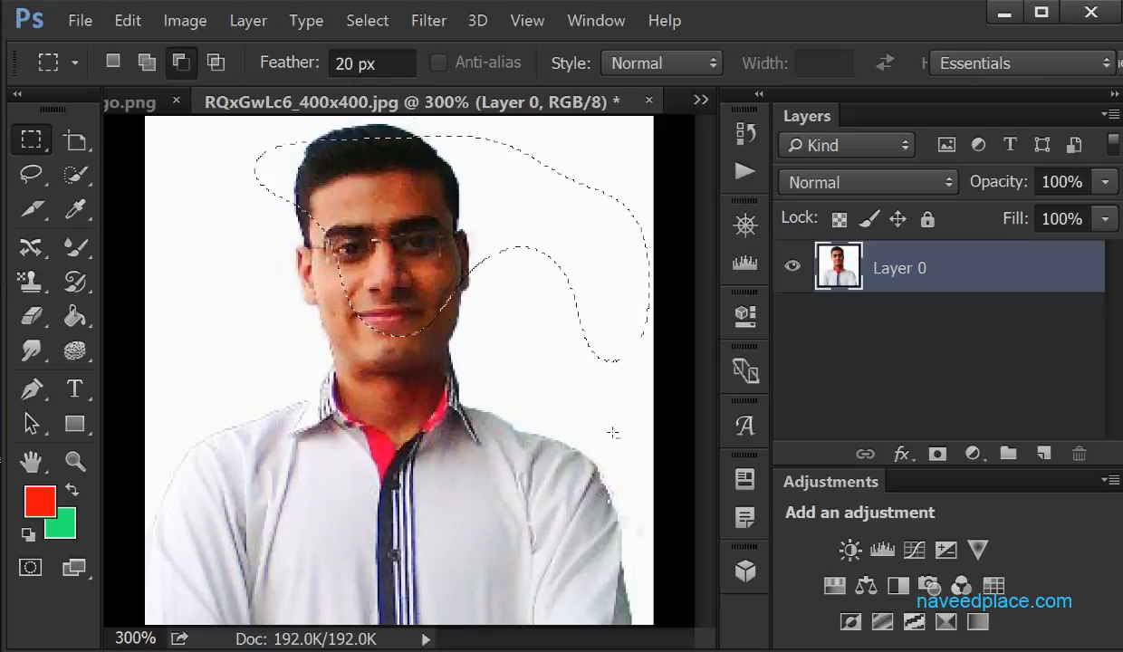
pyautogui.moveTo(586, 141); pyautogui.dragTo(583, 397)
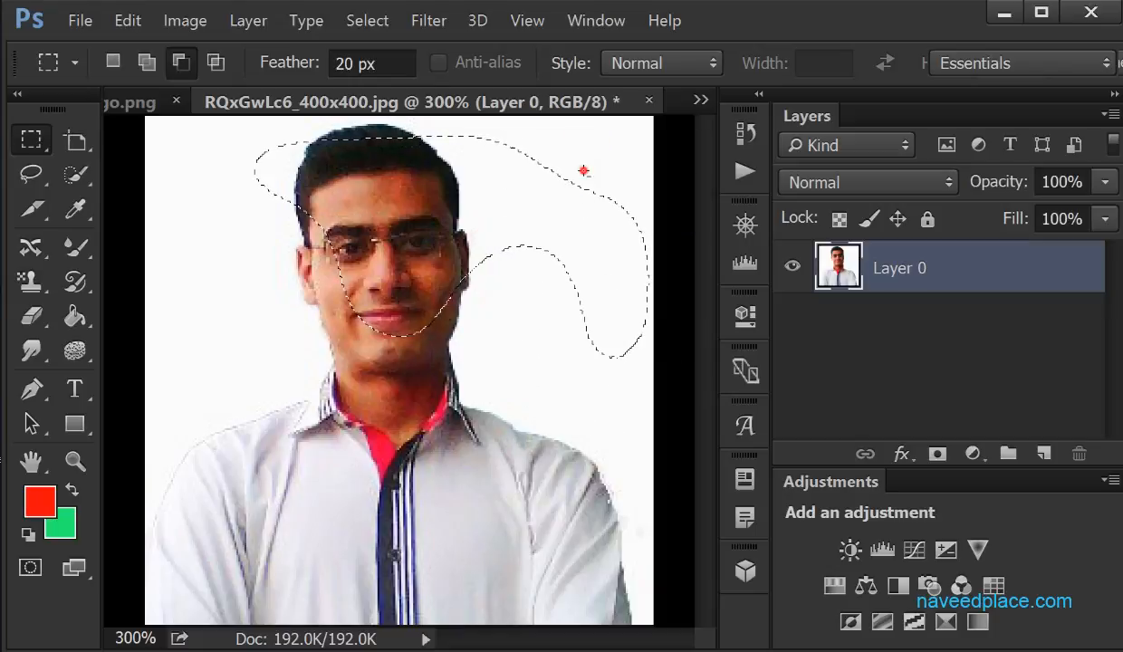
pyautogui.moveTo(583, 170); pyautogui.dragTo(693, 399)
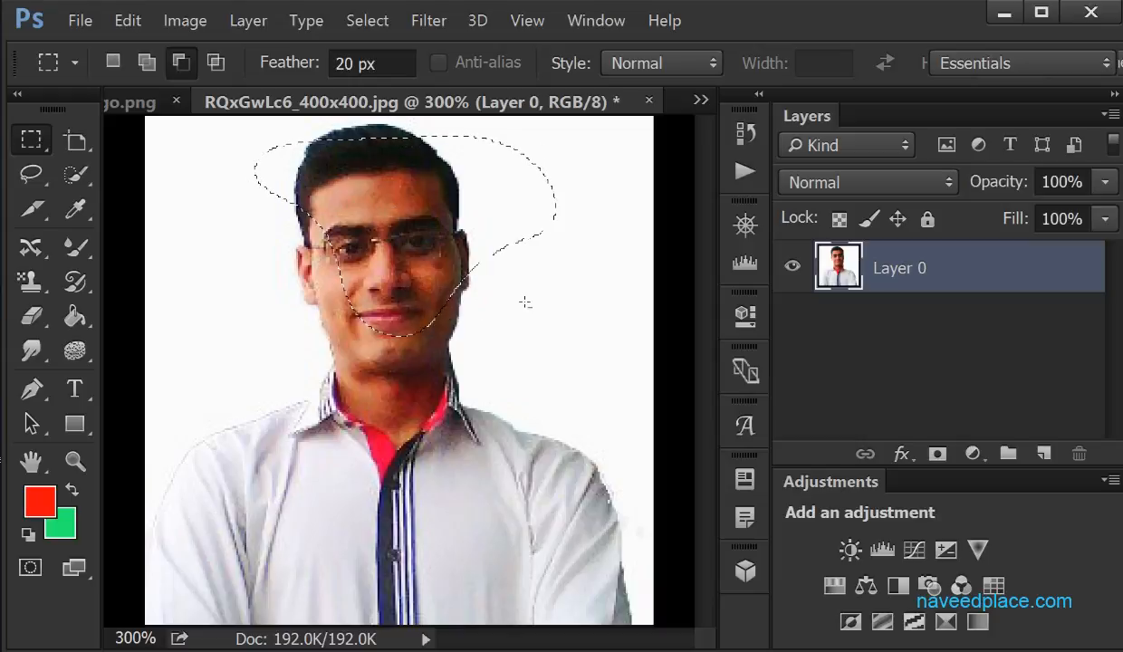
# Subtract rectangular areas from the selection over the white background, half of the face, and the whole head until nothing remains
pyautogui.click(30, 139)
pyautogui.click(154, 129)
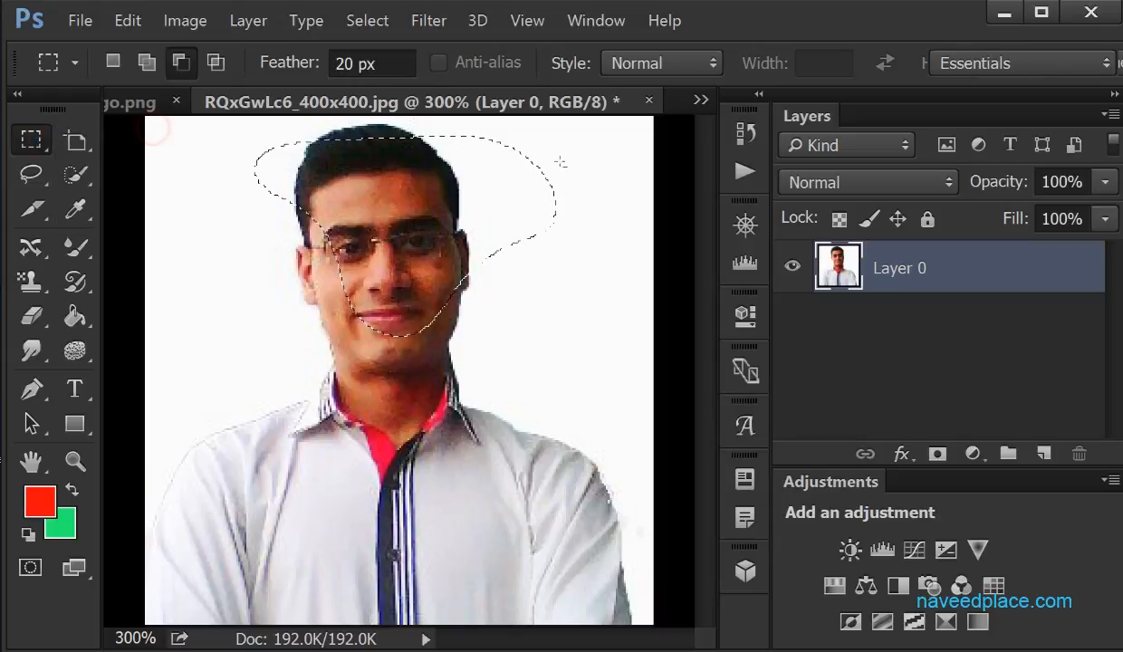
pyautogui.moveTo(471, 122); pyautogui.dragTo(571, 303)
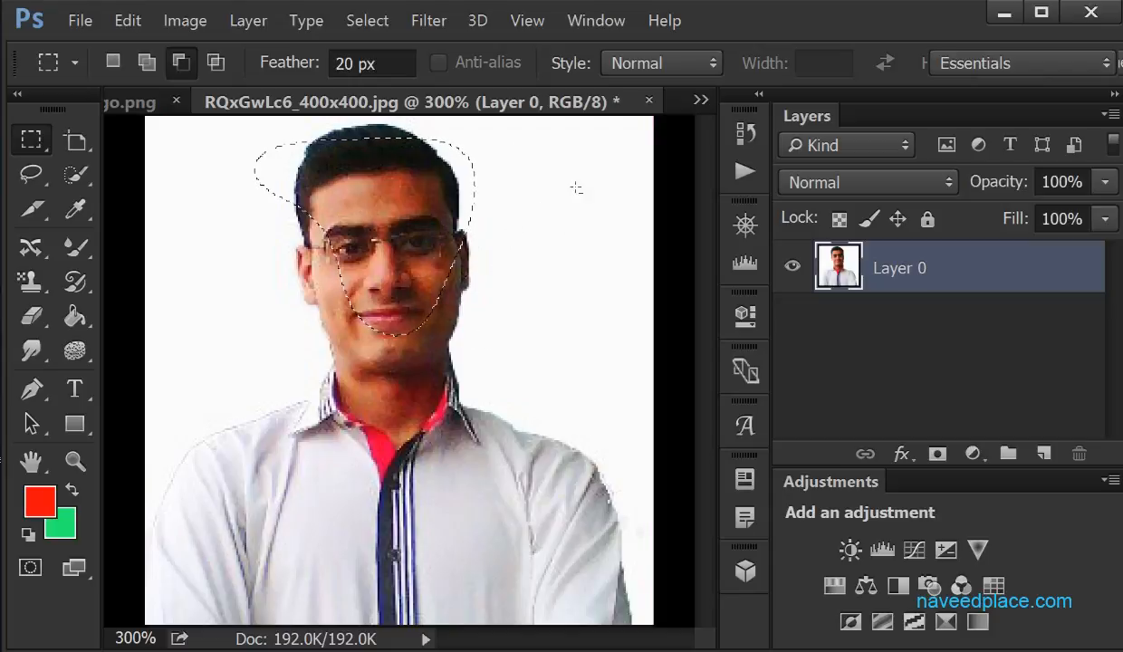
pyautogui.moveTo(399, 121); pyautogui.dragTo(573, 360)
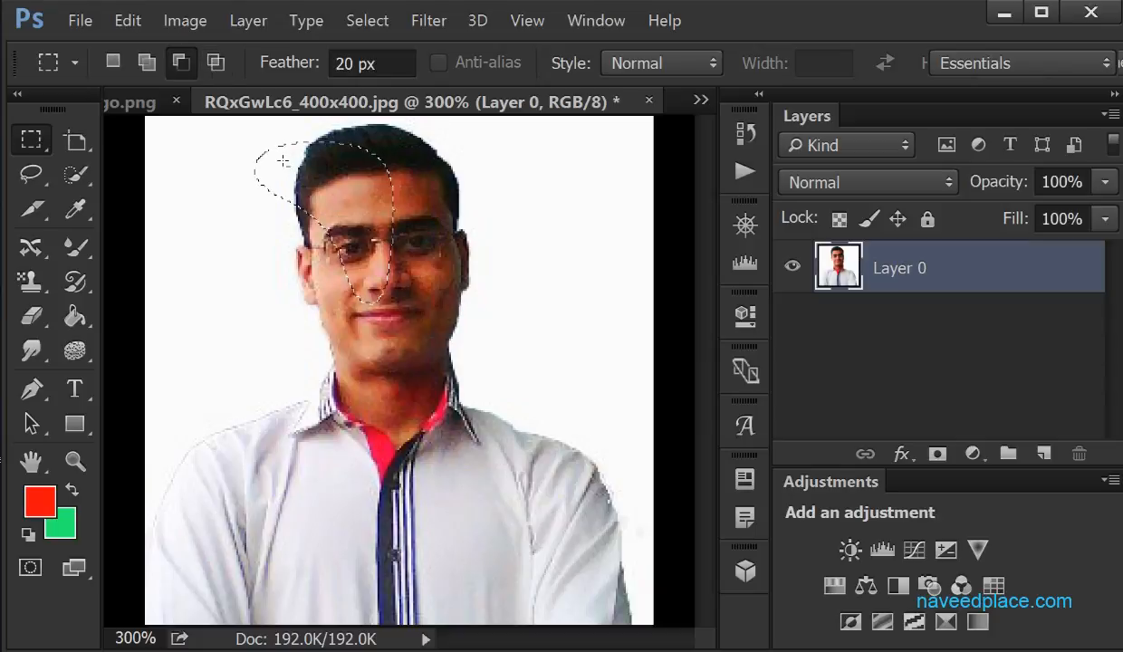
pyautogui.moveTo(229, 136); pyautogui.dragTo(489, 401)
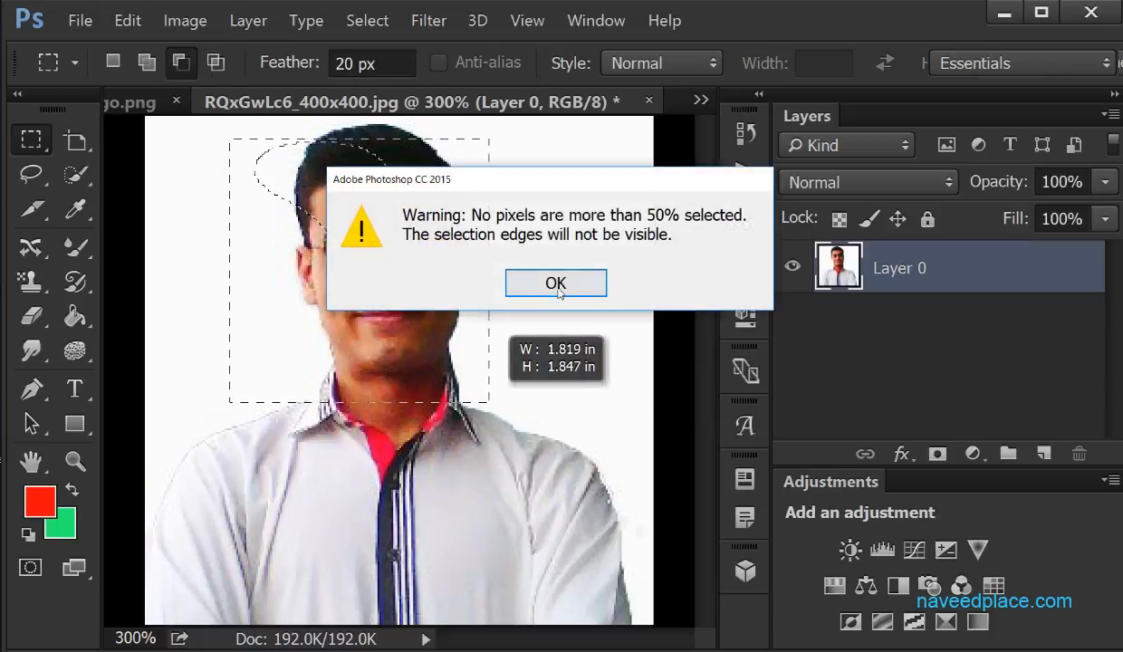
pyautogui.click(552, 283)
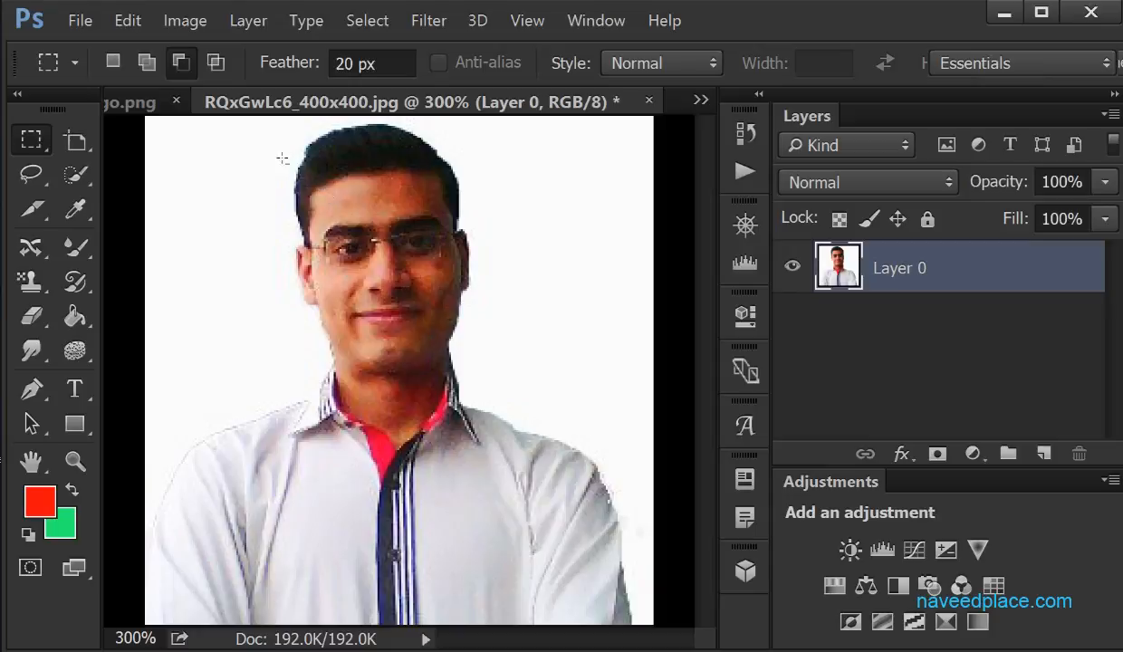
# Try to subtract two rectangular areas over the face with nothing selected
pyautogui.moveTo(282, 159); pyautogui.dragTo(552, 421)
pyautogui.click(534, 283)
pyautogui.moveTo(294, 221); pyautogui.dragTo(421, 286)
pyautogui.click(568, 288)
# Set the Rectangular Marquee to intersect with selection and try it at the edge of the face
pyautogui.click(215, 63)
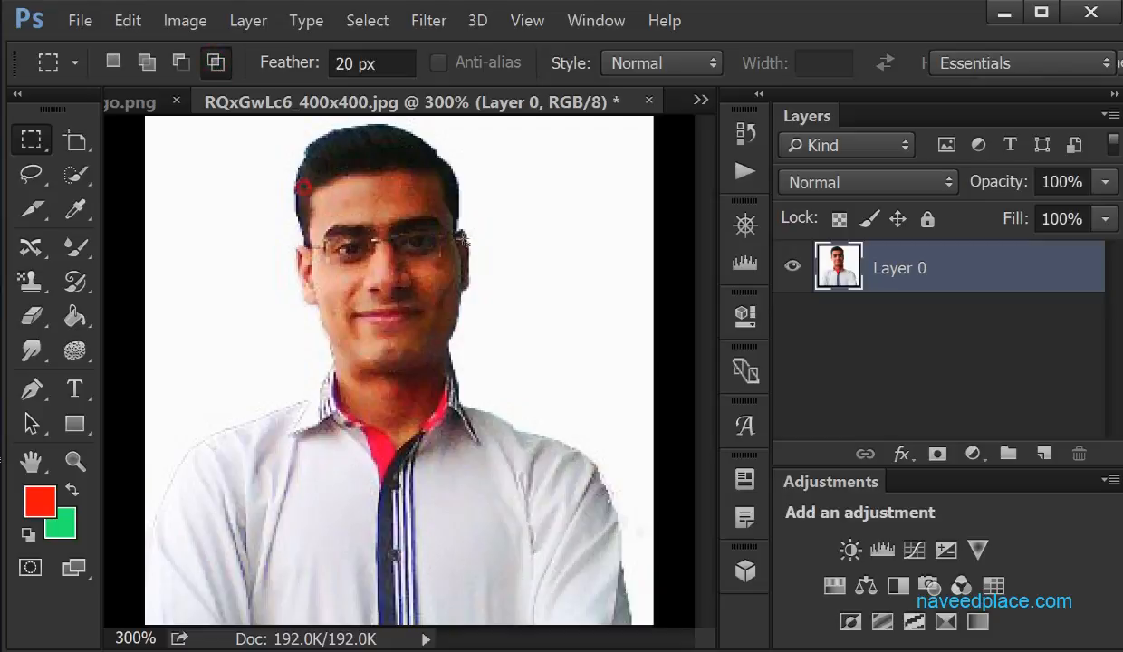
pyautogui.moveTo(462, 237); pyautogui.dragTo(456, 239)
pyautogui.click(514, 283)
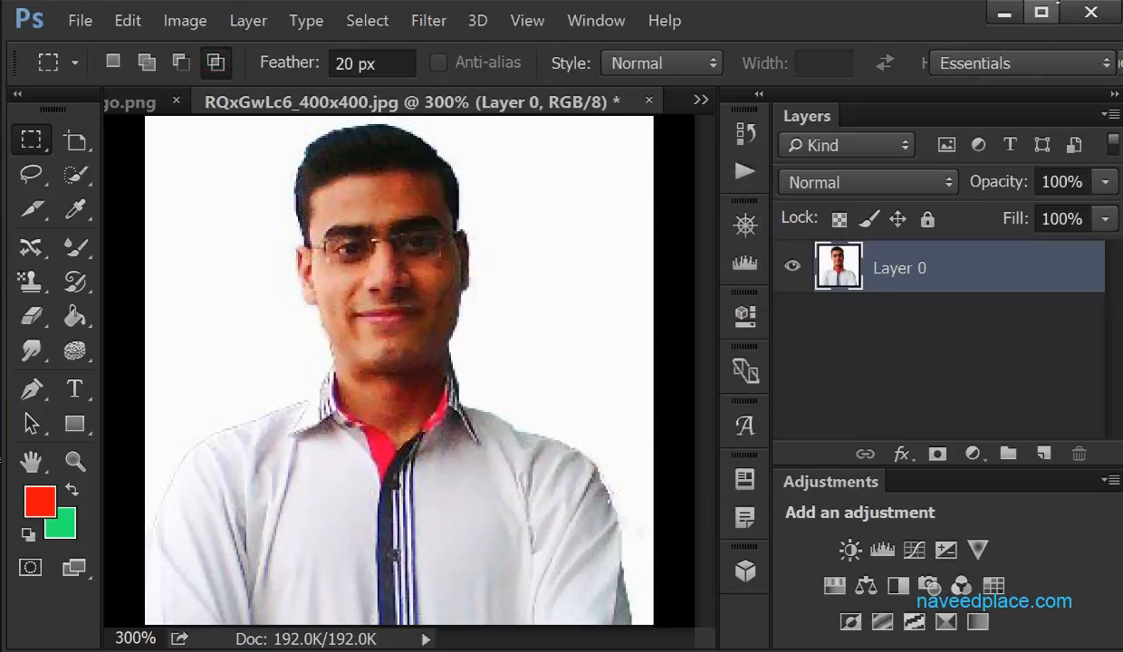
# Add an empty layer above the photo layer and select a rectangular area around the head and neck
pyautogui.hotkey('ctrl', 'shift', 'alt', 'n')
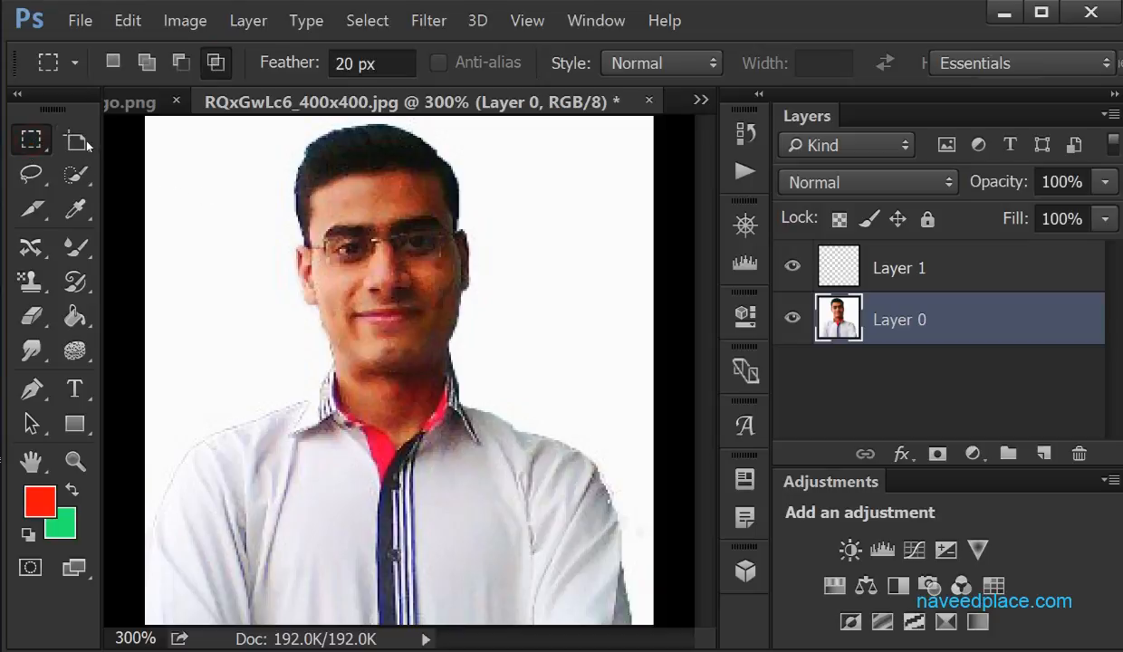
pyautogui.rightClick(27, 141)
pyautogui.click(133, 135)
pyautogui.moveTo(200, 152); pyautogui.dragTo(570, 421)
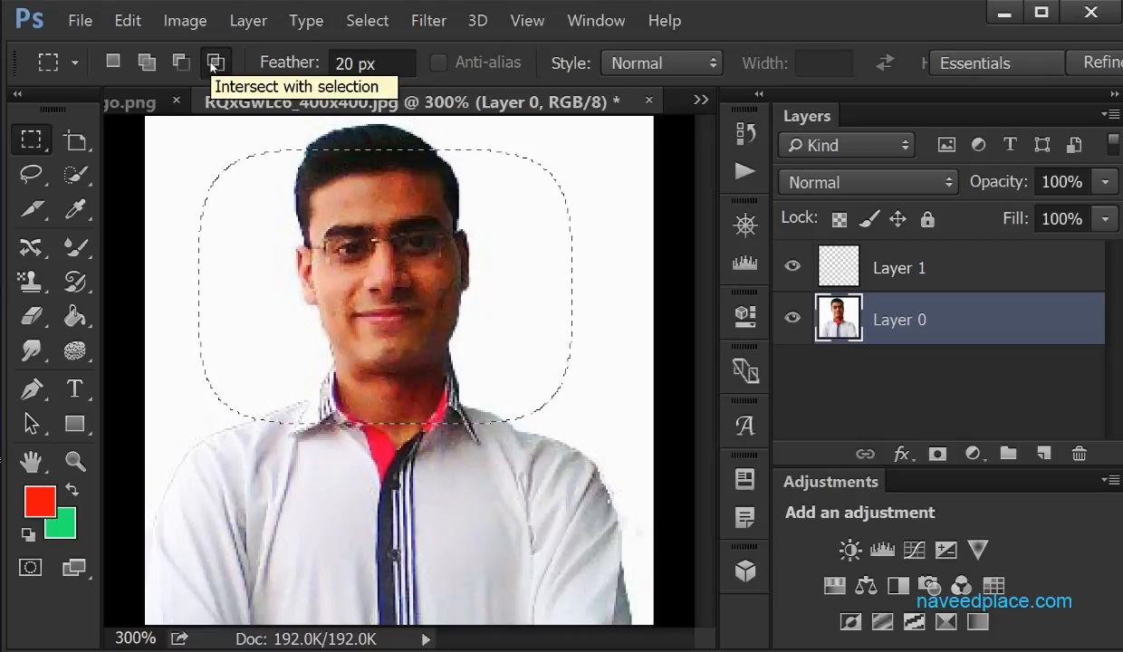
# Try intersecting the selection with a rectangle from the mouth down to the chest, and undo it
pyautogui.click(214, 63)
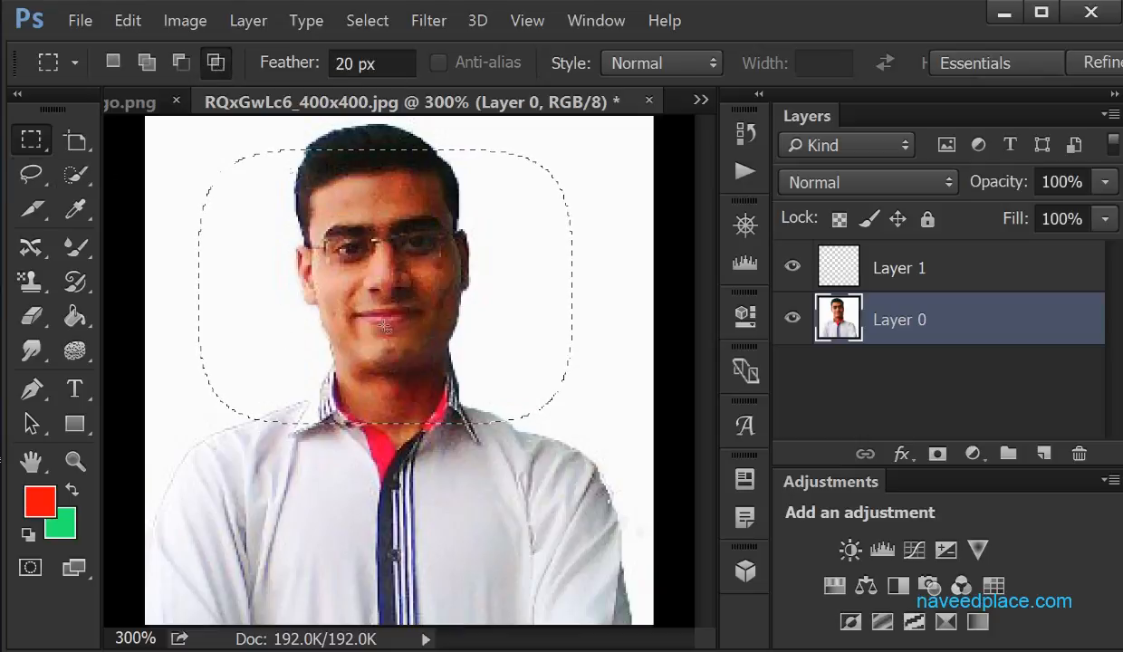
pyautogui.moveTo(298, 322); pyautogui.dragTo(547, 582)
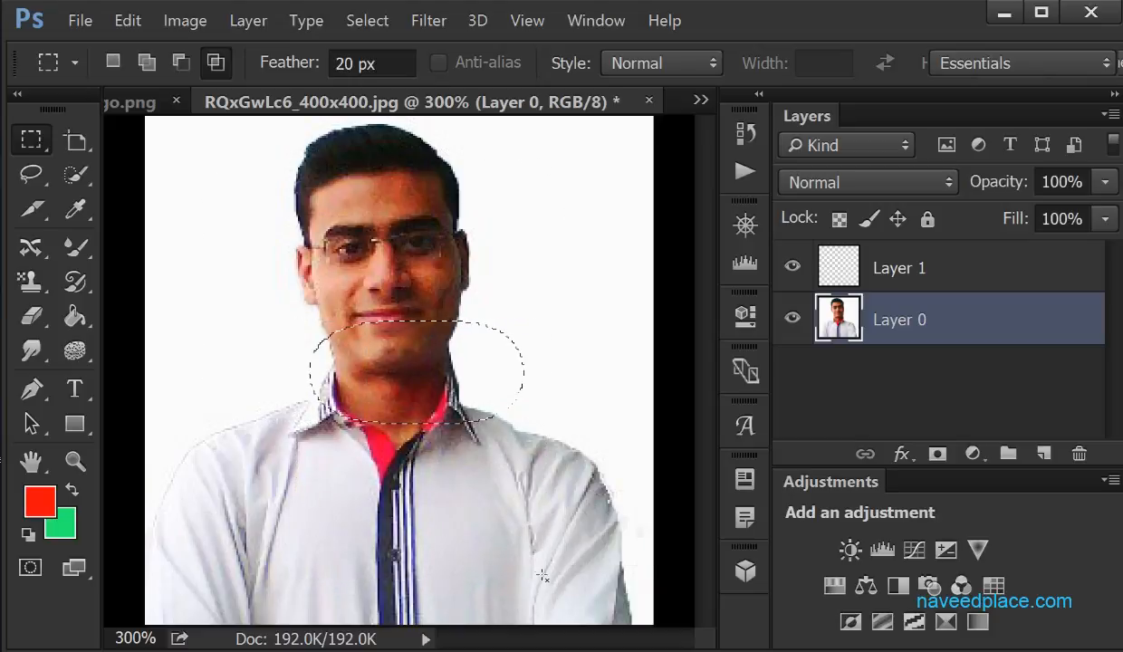
pyautogui.hotkey('ctrl', 'z')
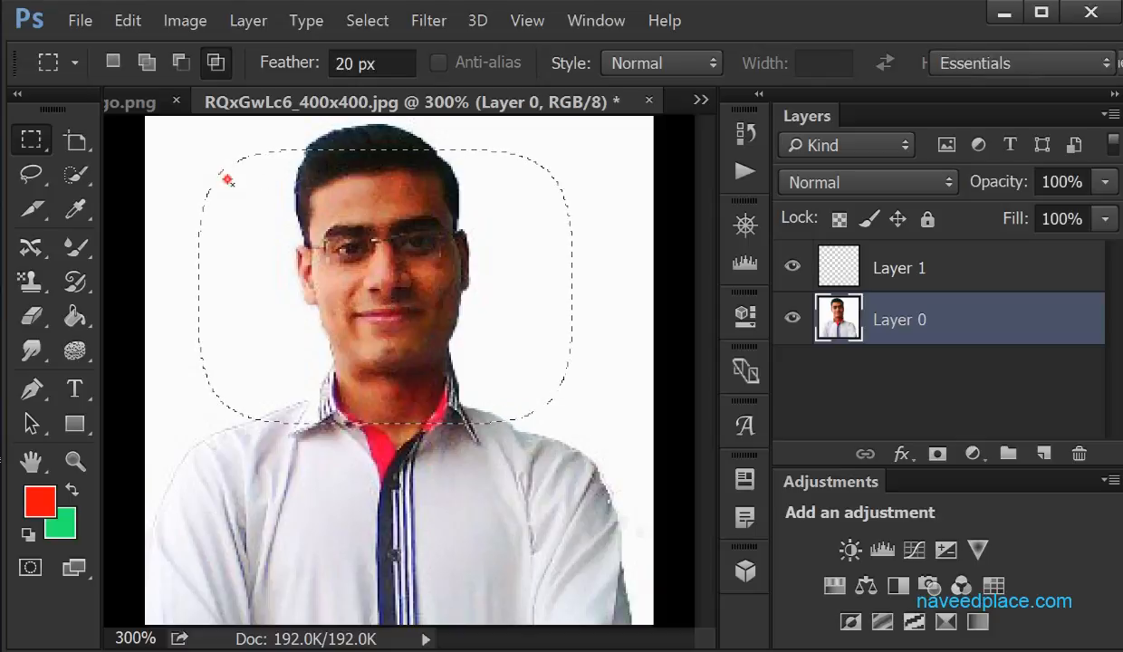
# Replace the selection with a wider rectangle around the head and intersect it with one from the lower face to the chest
pyautogui.hotkey('ctrl', 'd')
pyautogui.moveTo(185, 154); pyautogui.dragTo(624, 431)
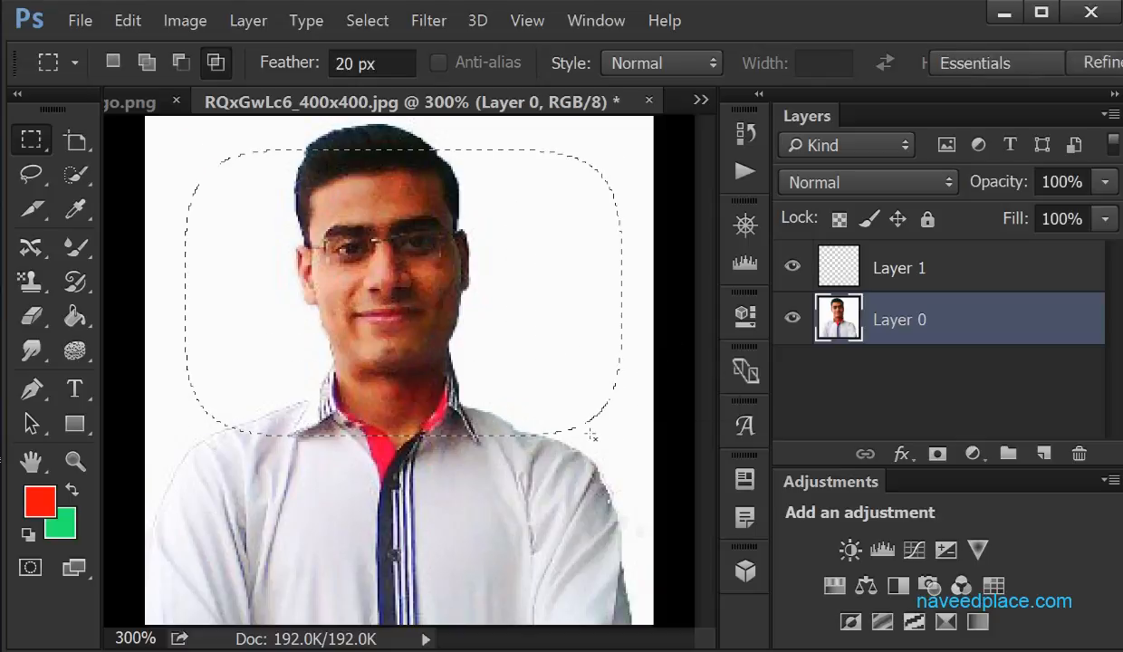
pyautogui.rightClick(31, 140)
pyautogui.click(157, 140)
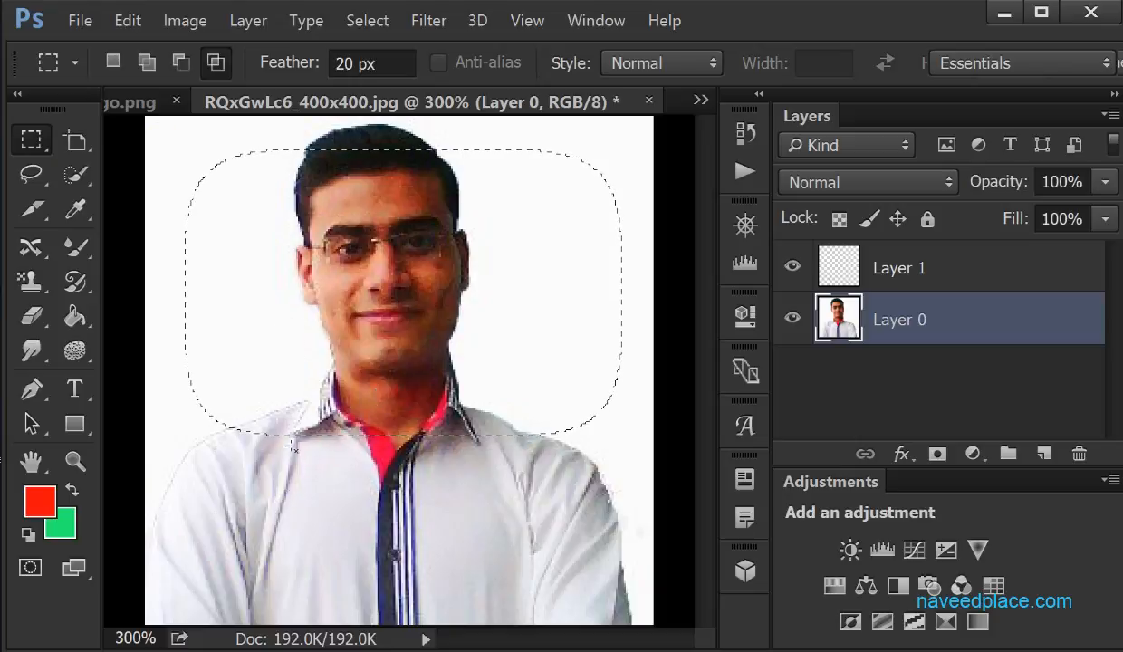
pyautogui.moveTo(276, 328); pyautogui.dragTo(564, 589)
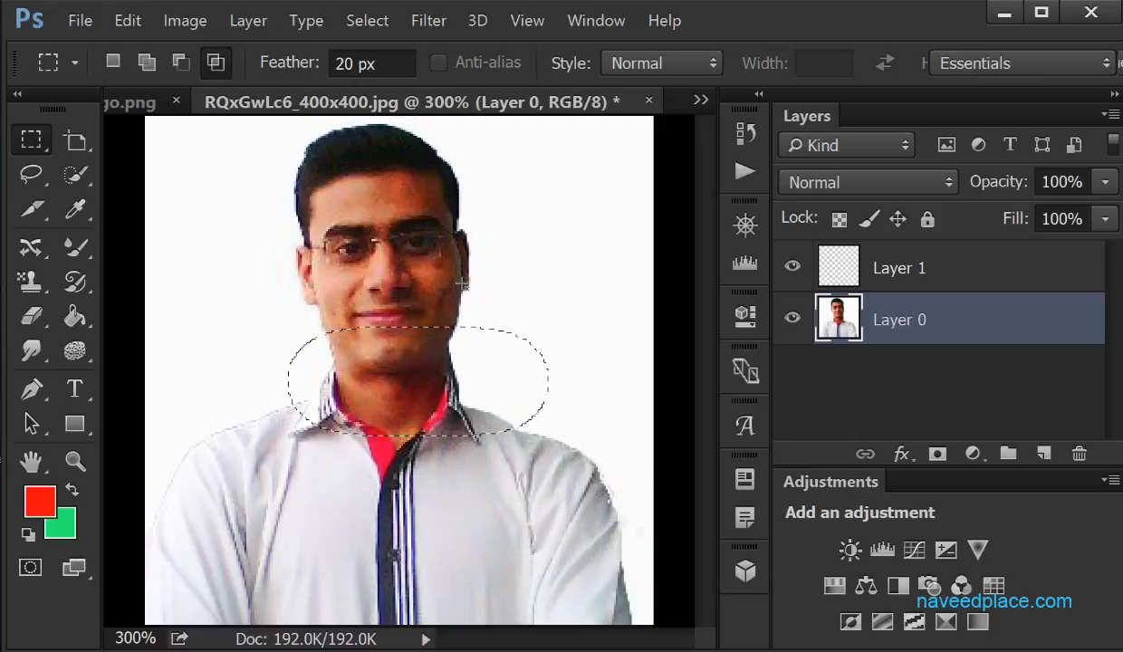
# Intersect the selection with a non-overlapping rectangle over the upper head, and try two more intersections over the face
pyautogui.moveTo(276, 115); pyautogui.dragTo(548, 272)
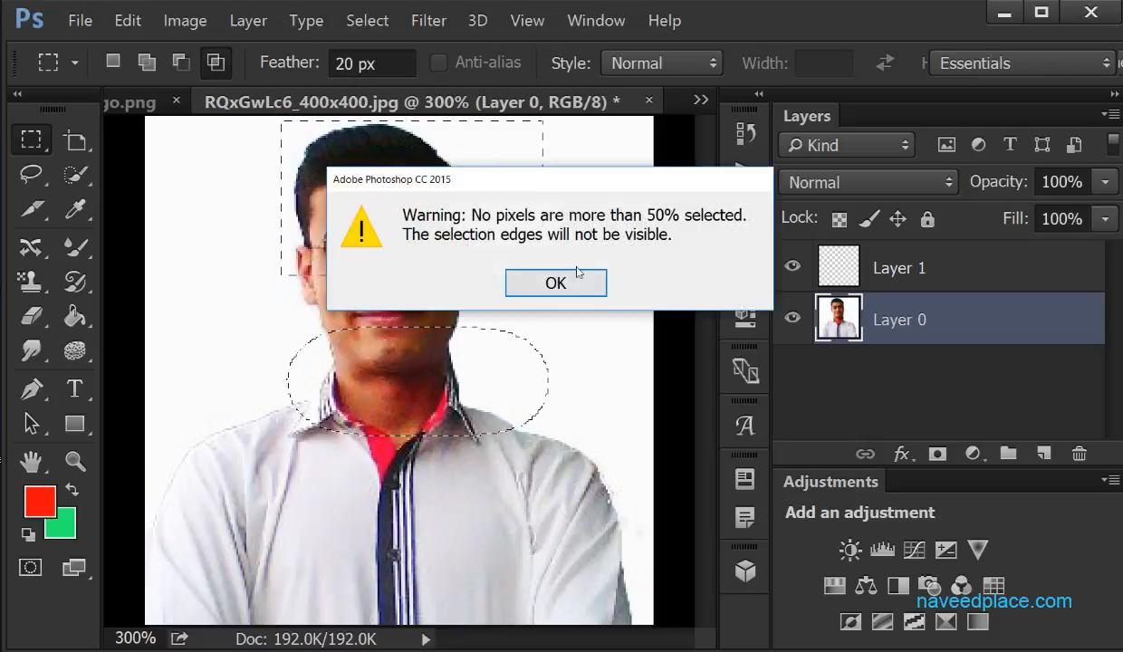
pyautogui.click(577, 279)
pyautogui.moveTo(210, 210); pyautogui.dragTo(353, 348)
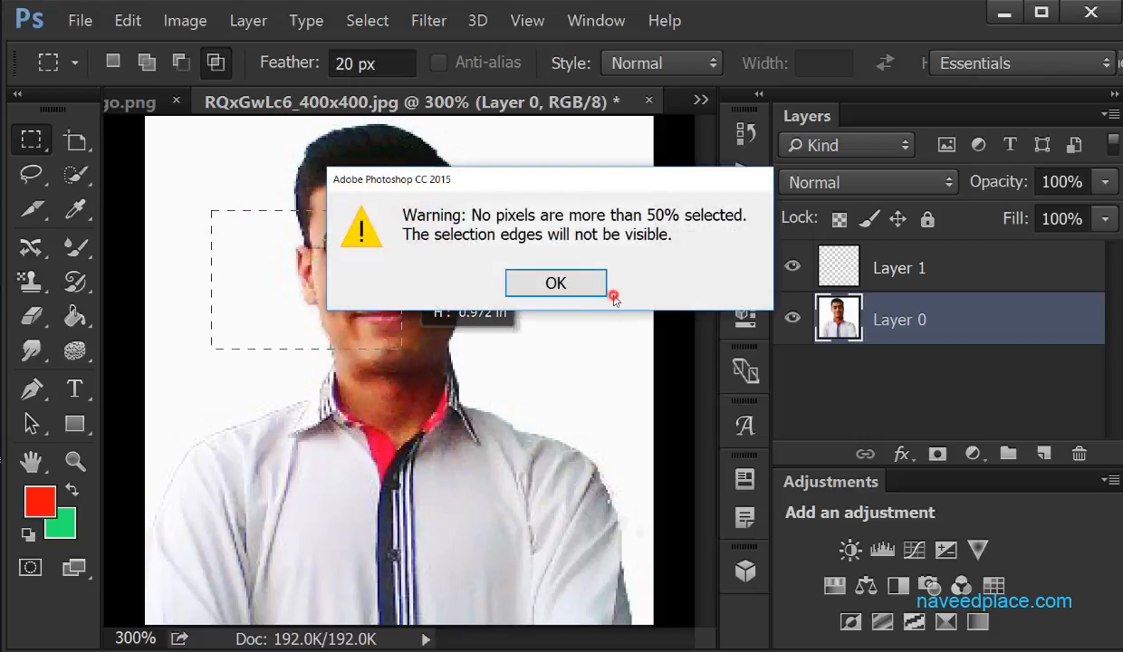
pyautogui.click(556, 282)
pyautogui.moveTo(346, 250); pyautogui.dragTo(458, 383)
pyautogui.click(546, 286)
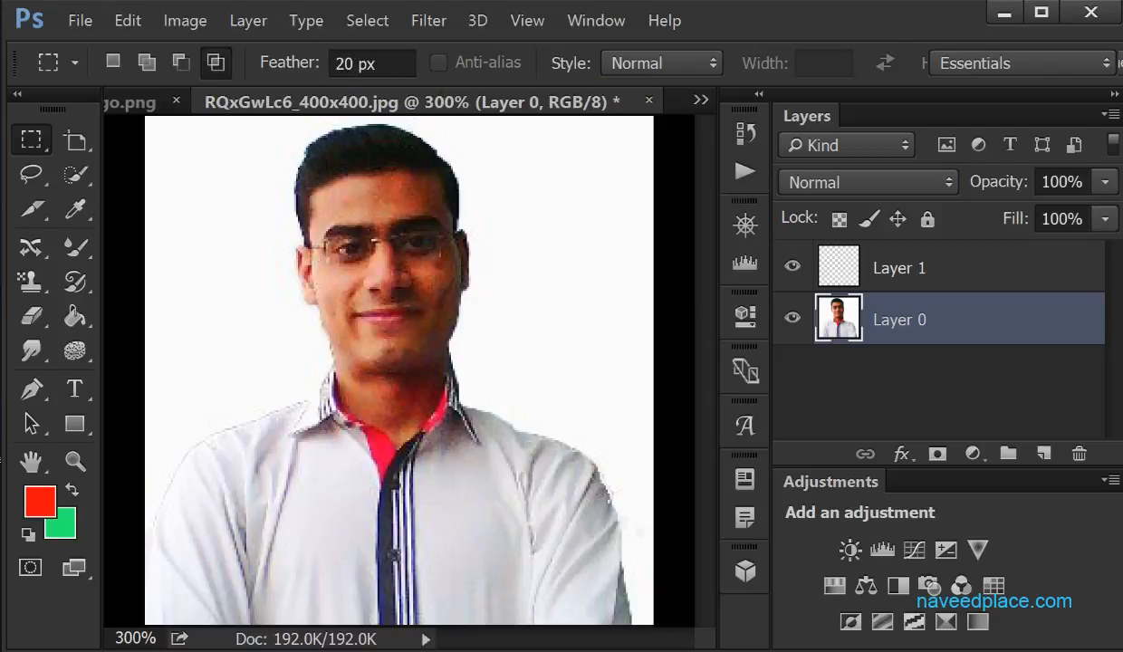
# Try deleting an elliptical area around the head with 0 px feather, undo the deletion, and clear the selection
pyautogui.hotkey('shift', 'm')
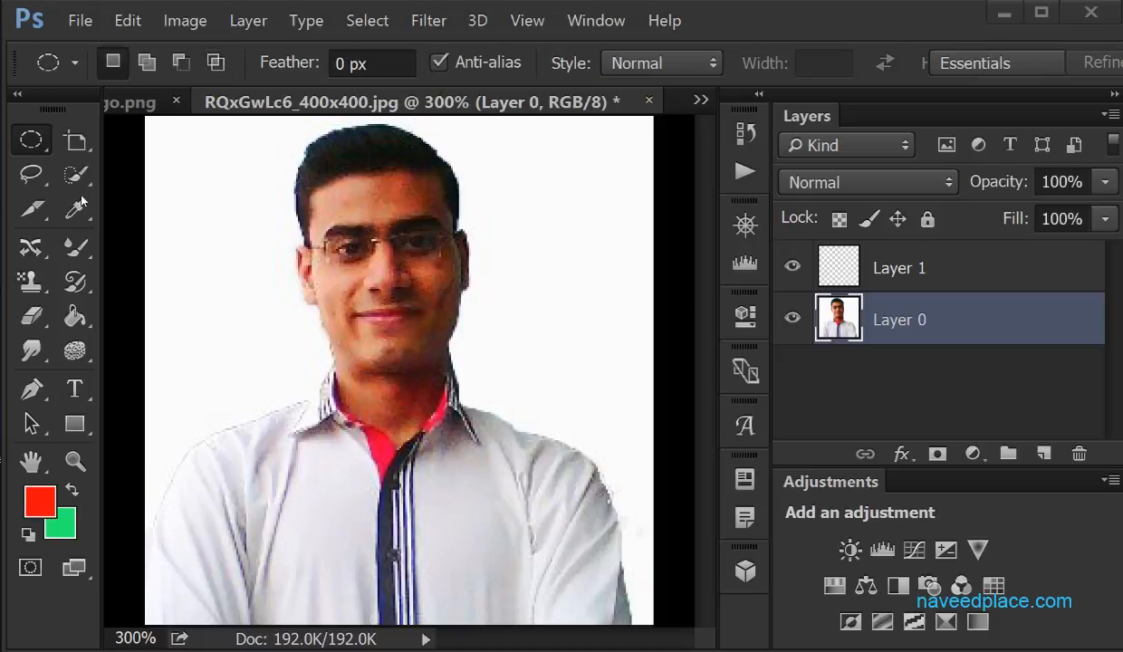
pyautogui.moveTo(40, 142); pyautogui.dragTo(100, 157)
pyautogui.moveTo(242, 139); pyautogui.dragTo(545, 415)
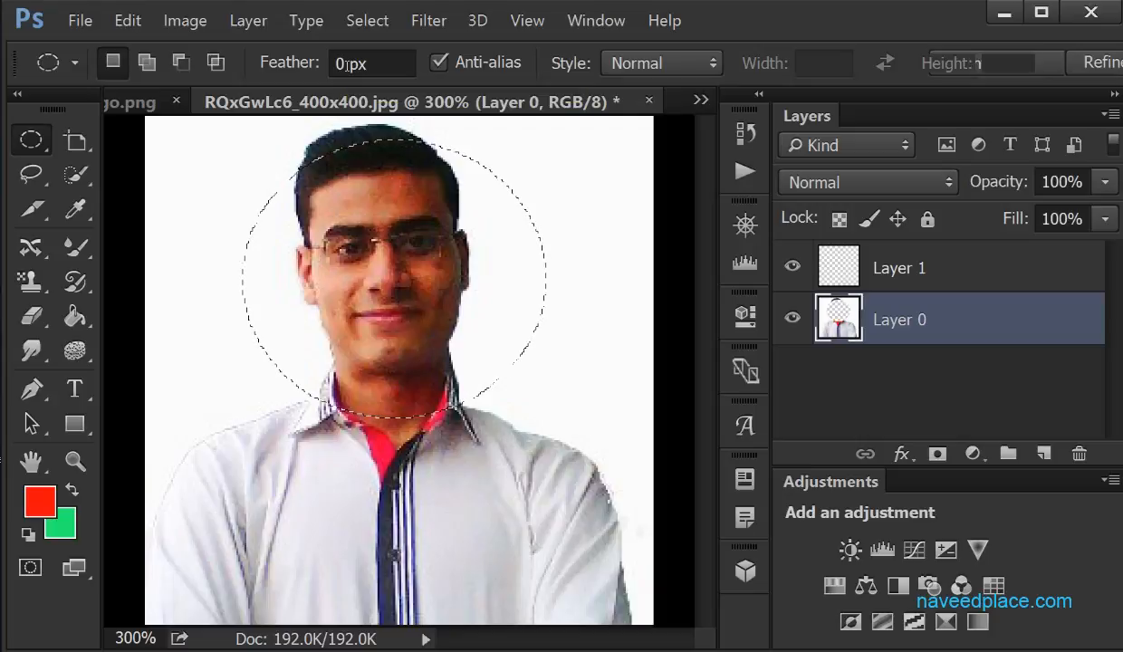
pyautogui.press('Delete')
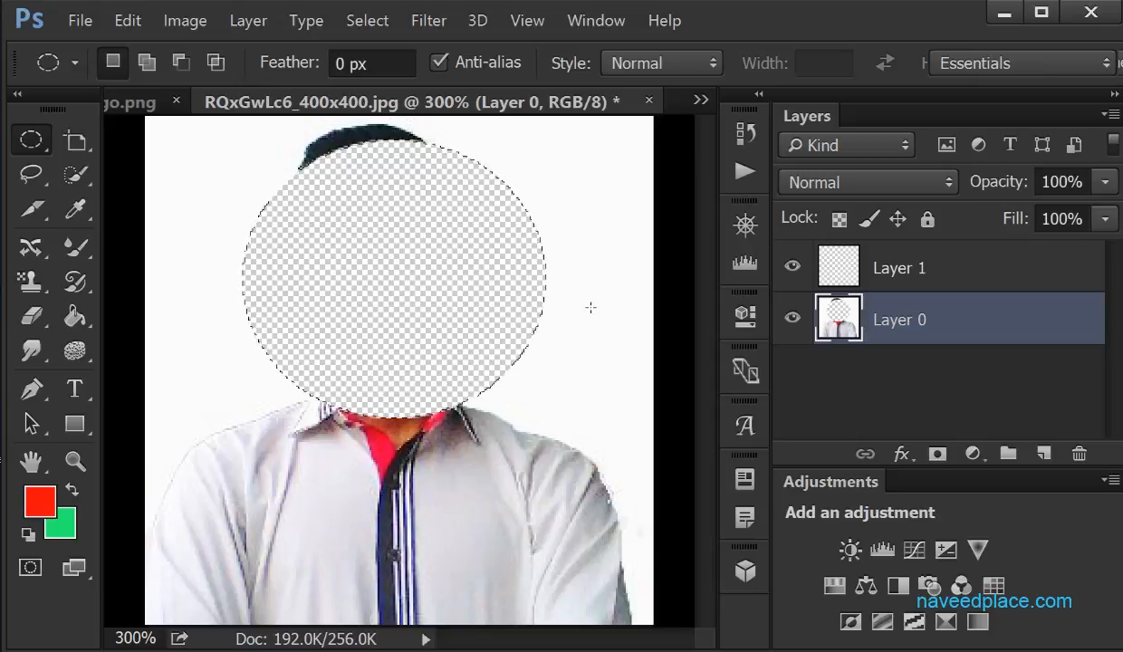
pyautogui.hotkey('ctrl', 'z')
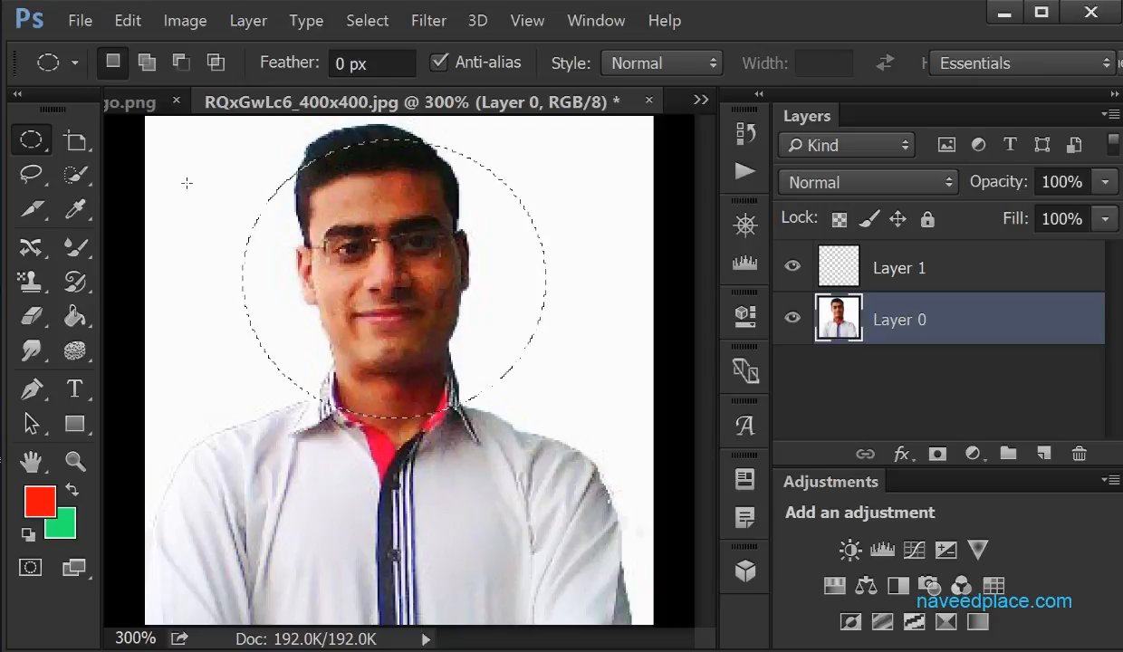
pyautogui.hotkey('ctrl', 'd')
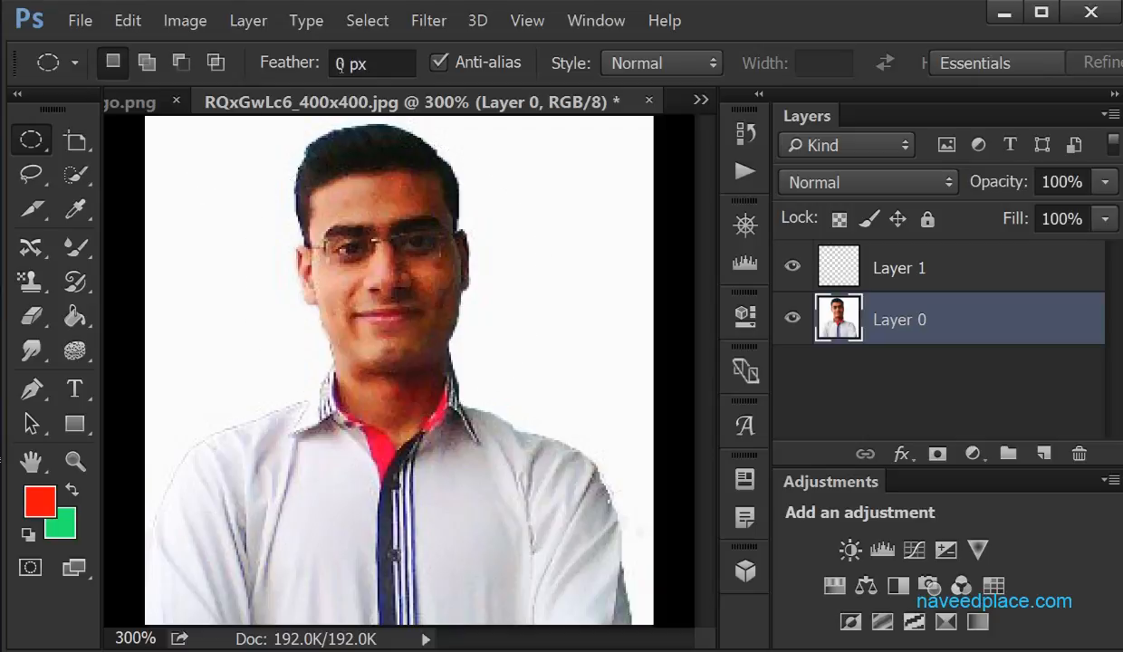
# Set the feather of the Elliptical Marquee tool to 20 px
pyautogui.click(335, 64)
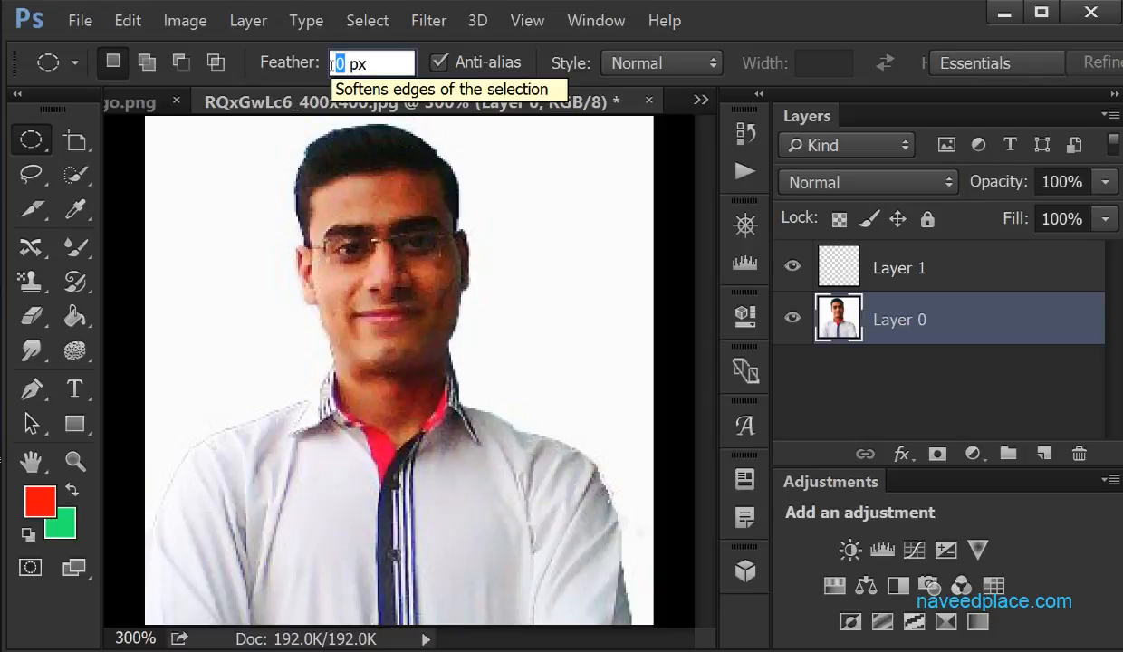
pyautogui.write('20')
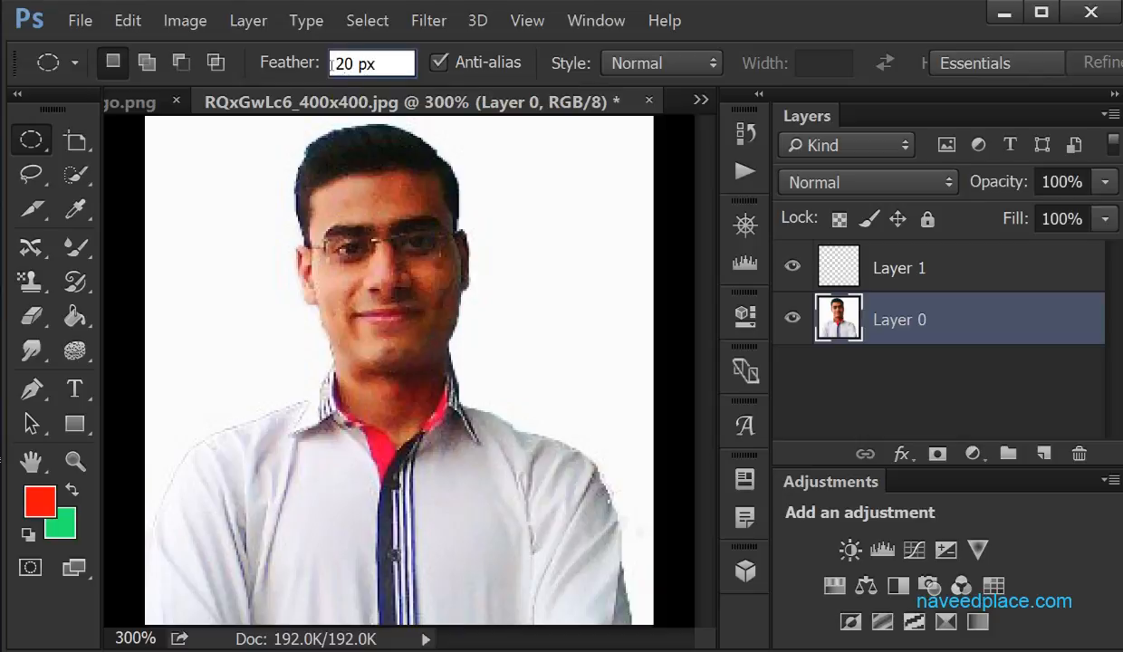
pyautogui.rightClick(33, 139)
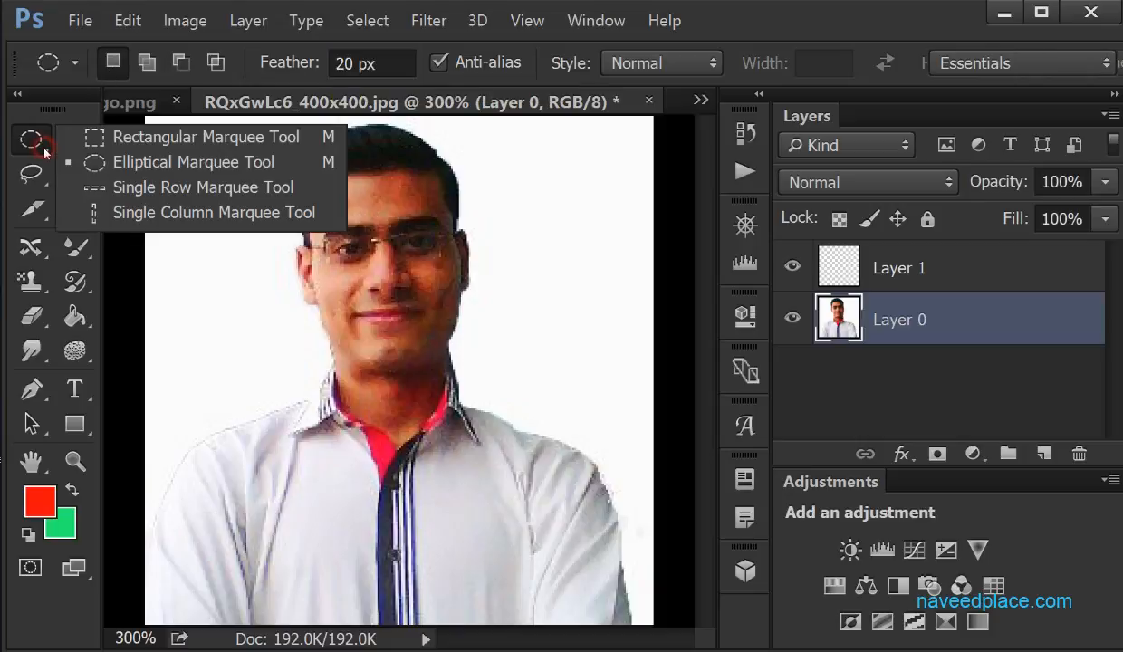
pyautogui.click(115, 159)
# Try deleting a feathered elliptical area around the head, and undo the deletion
pyautogui.moveTo(258, 140); pyautogui.dragTo(511, 412)
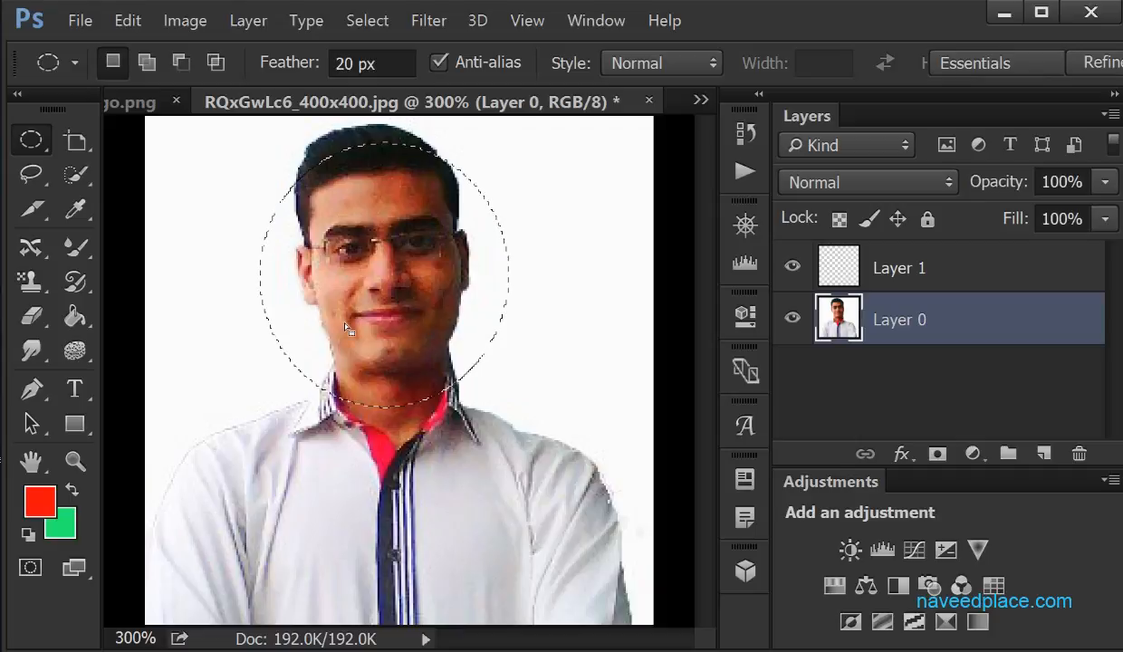
pyautogui.press('Delete')
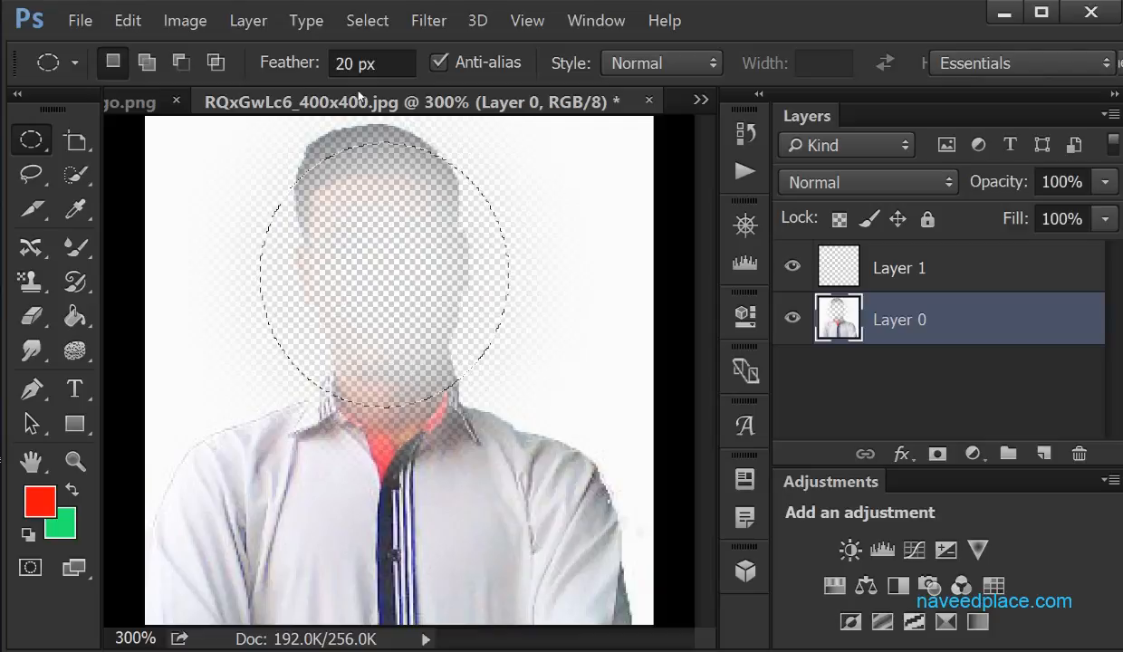
pyautogui.hotkey('ctrl', 'z')
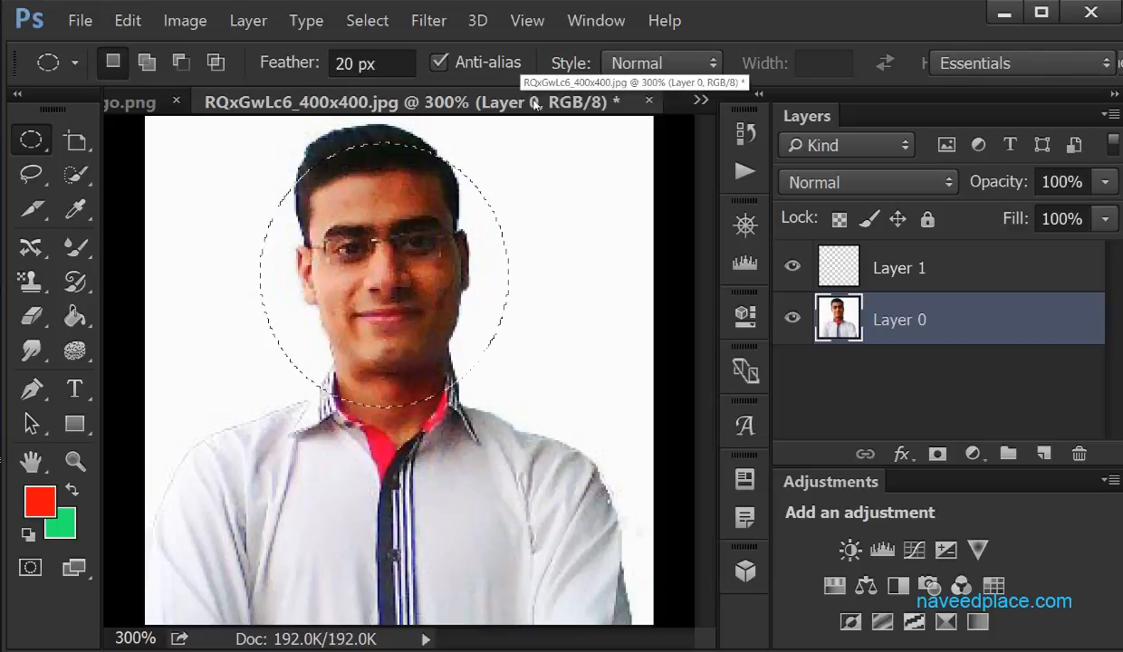
# Close the photo and the logo documents without saving their changes
pyautogui.click(648, 100)
pyautogui.click(563, 281)
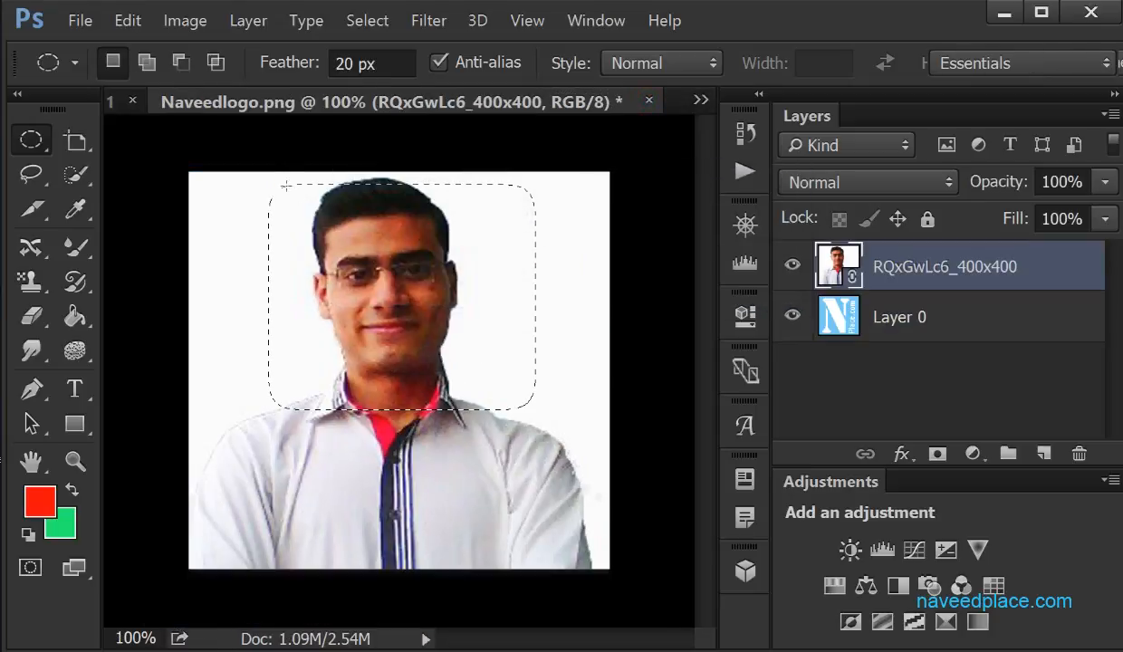
pyautogui.click(648, 100)
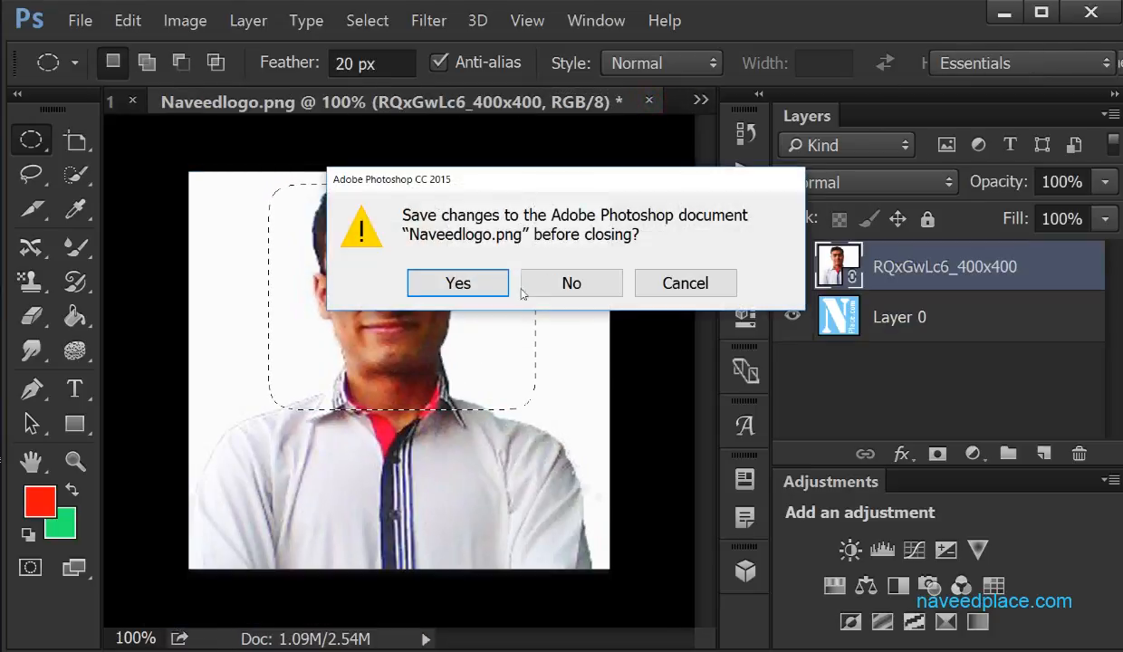
pyautogui.click(572, 282)
# Place the users-icon image from the images folder as a linked file in the blank document
pyautogui.click(80, 20)
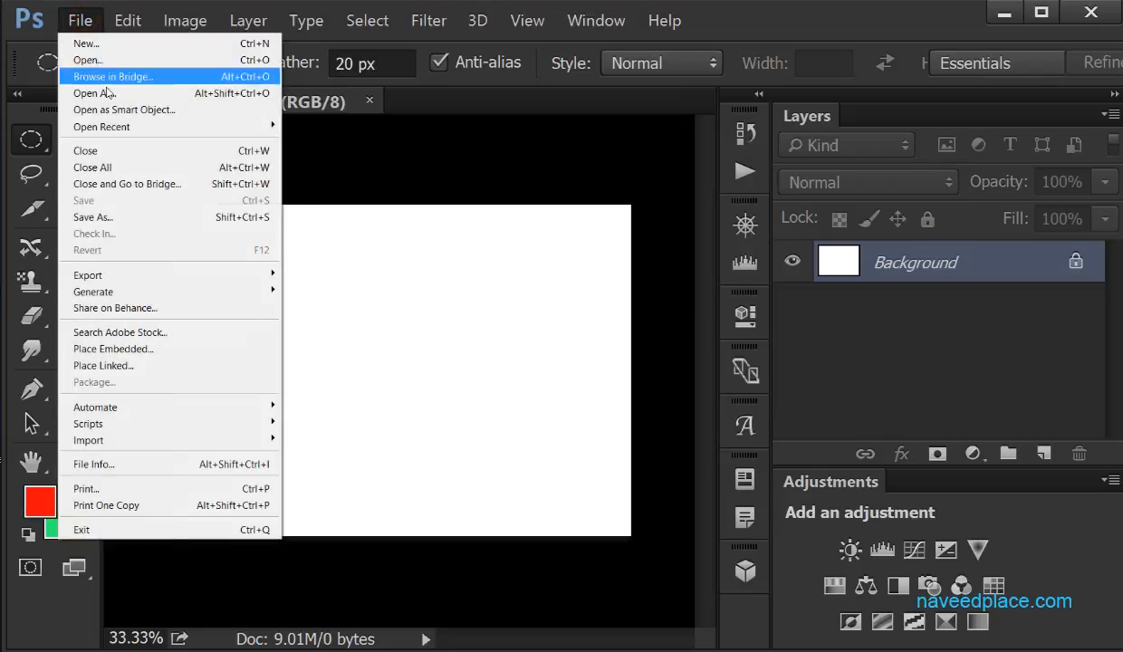
pyautogui.click(120, 366)
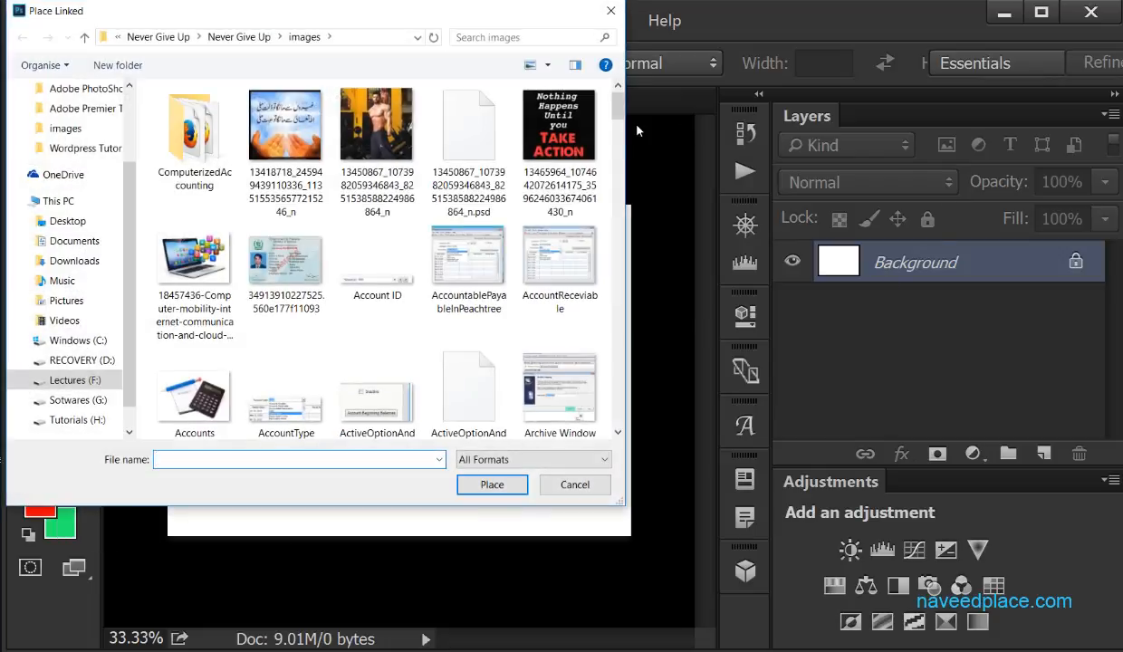
pyautogui.moveTo(617, 119); pyautogui.dragTo(617, 371)
pyautogui.doubleClick(289, 272)
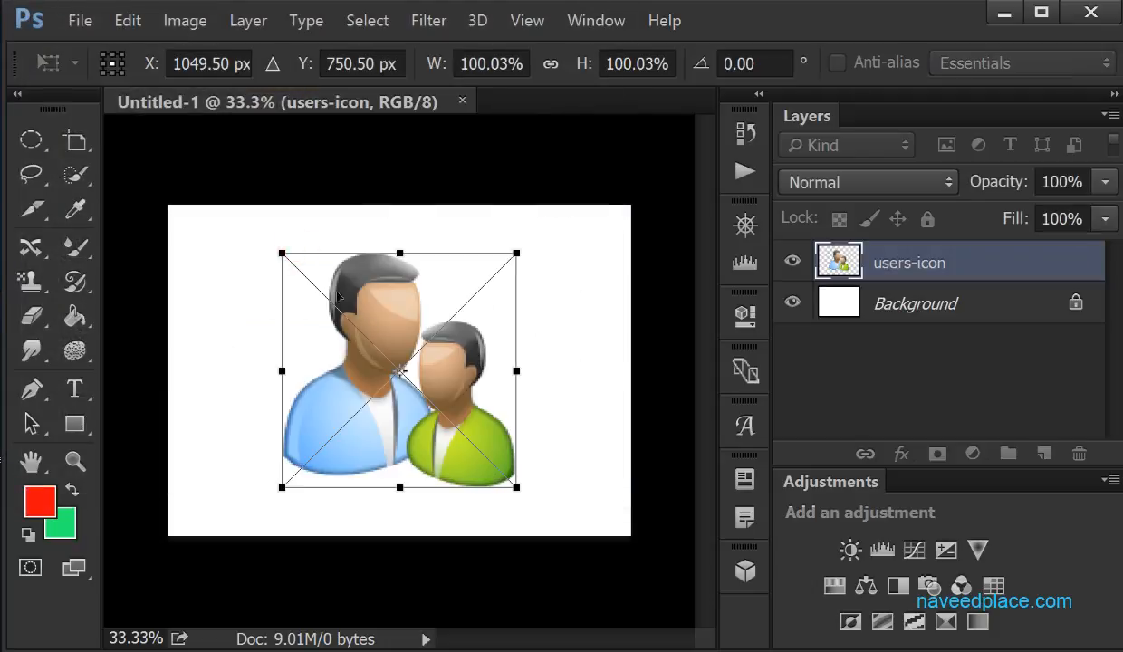
# Stretch the placed users-icon image to about 184% width and the full canvas height, and commit the transform
pyautogui.moveTo(508, 376); pyautogui.dragTo(620, 370)
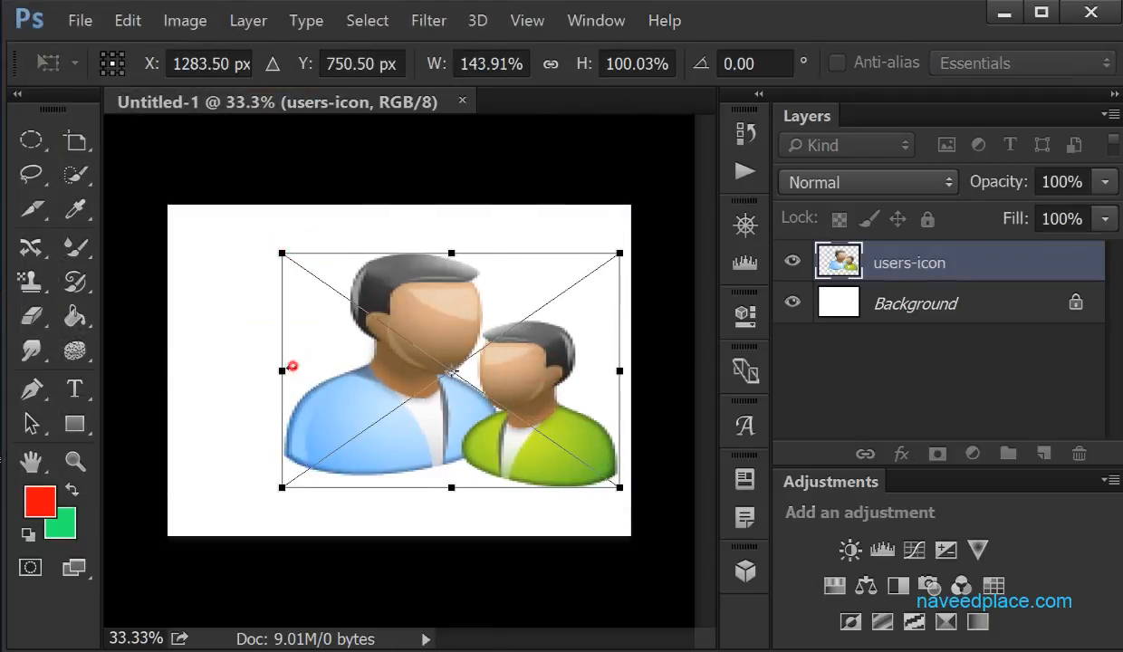
pyautogui.moveTo(282, 370); pyautogui.dragTo(189, 370)
pyautogui.moveTo(405, 488); pyautogui.dragTo(404, 536)
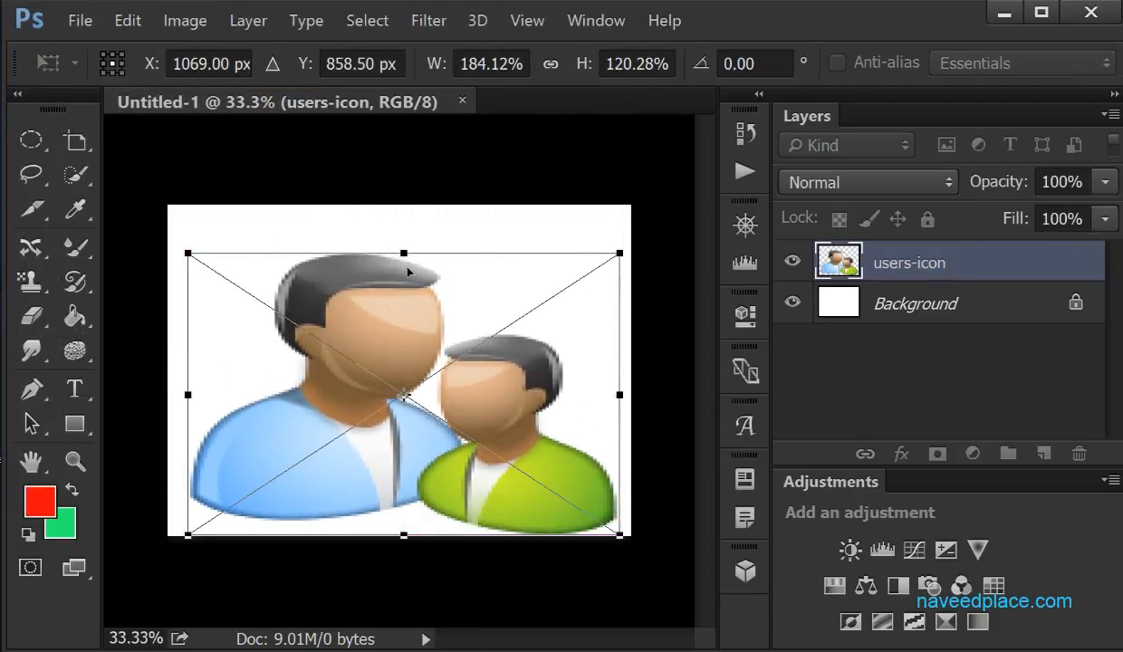
pyautogui.moveTo(404, 254); pyautogui.dragTo(404, 205)
pyautogui.press('m')
pyautogui.press('Return')
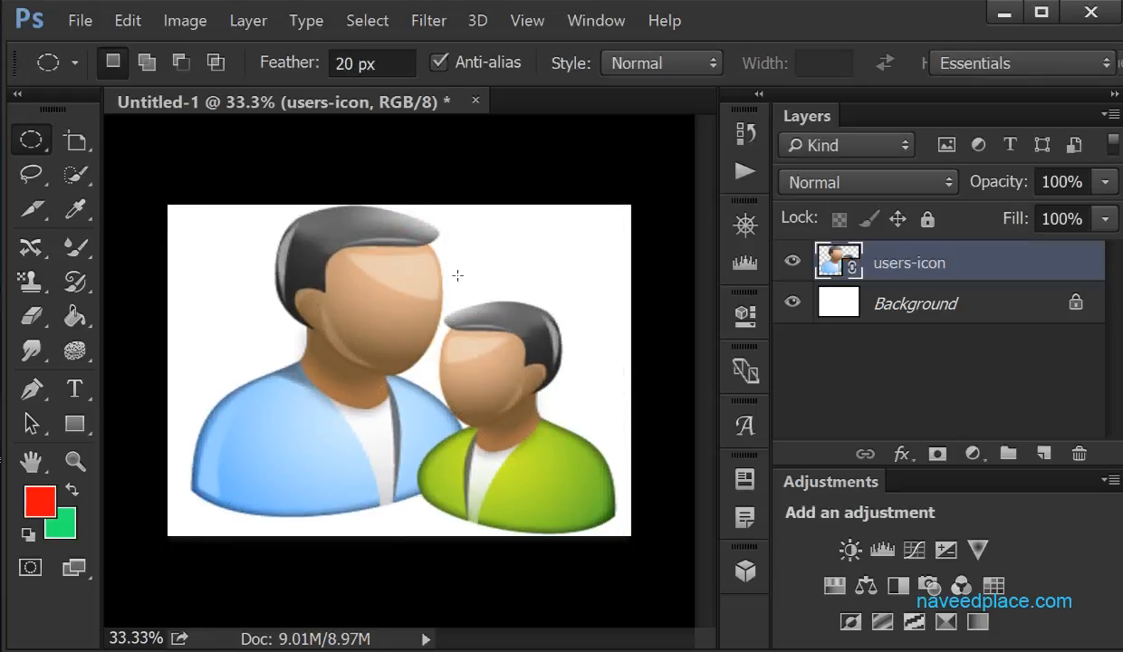
# Try deleting a feathered elliptical area across both figures on the users-icon smart object layer
pyautogui.rightClick(31, 140)
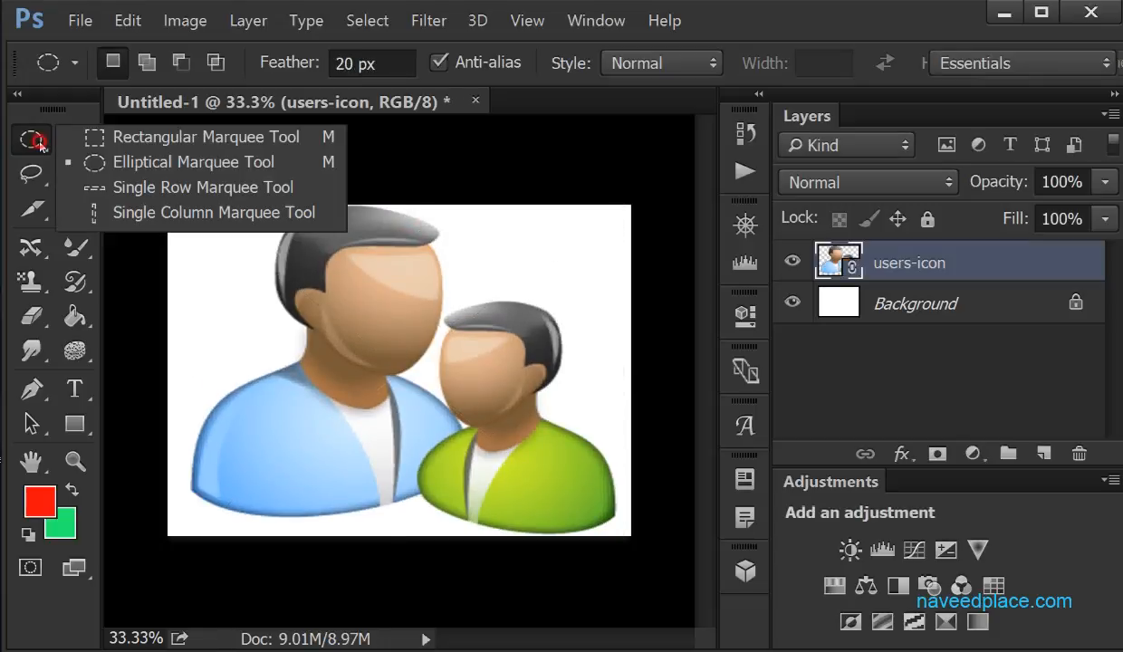
pyautogui.click(162, 157)
pyautogui.moveTo(268, 225); pyautogui.dragTo(517, 499)
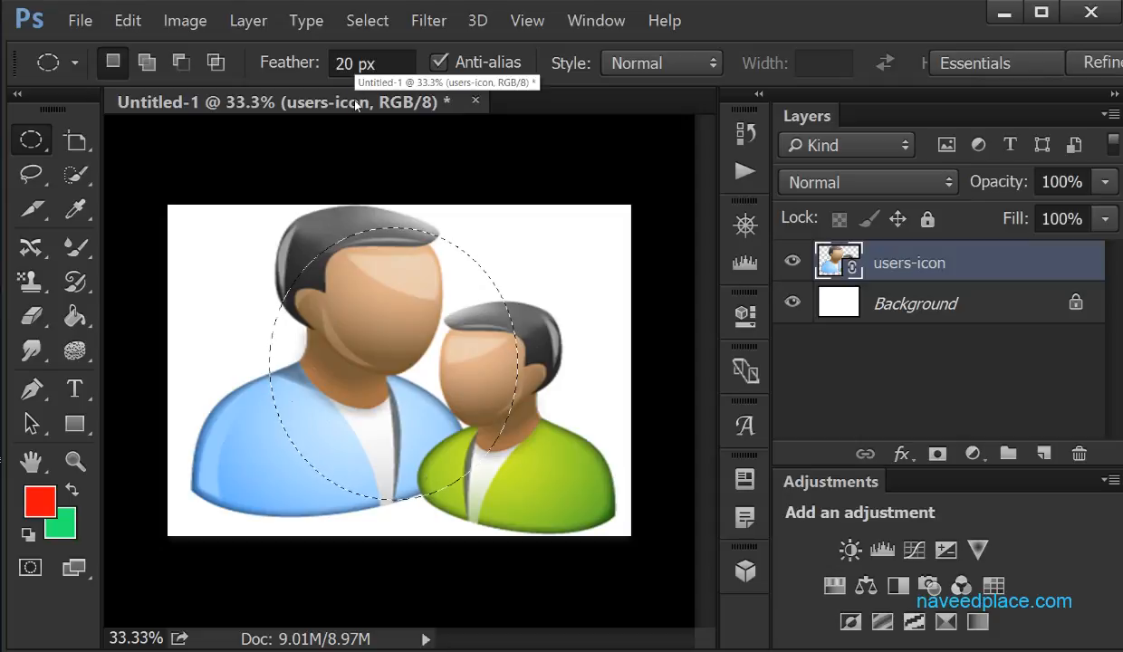
pyautogui.press('Delete')
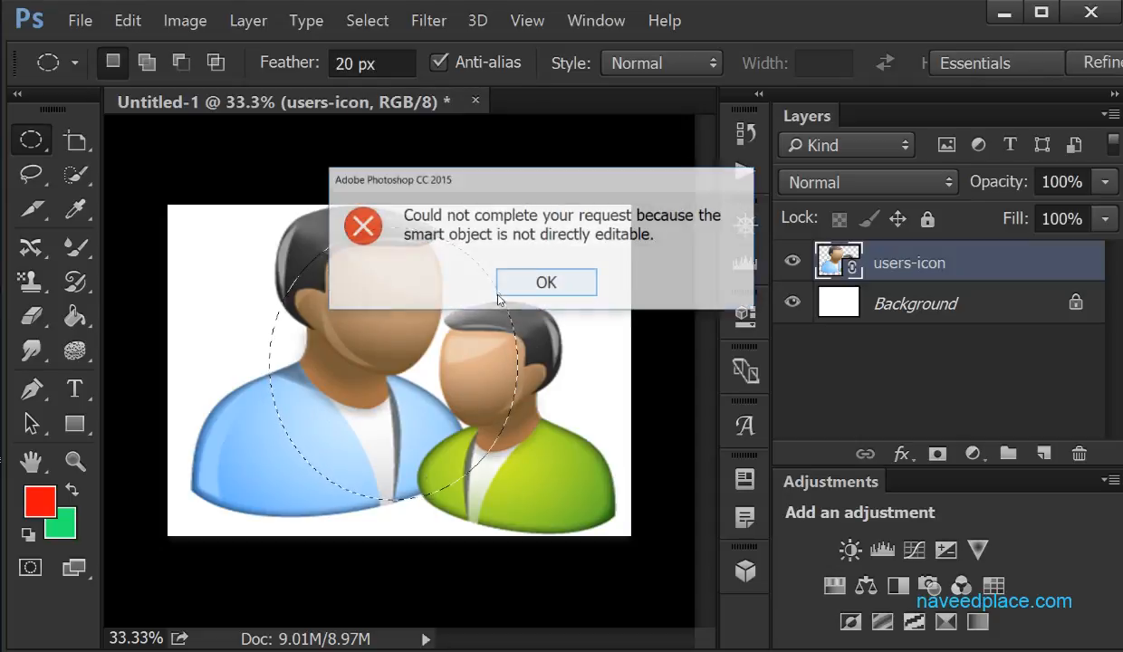
pyautogui.click(535, 284)
# Open the contents of the users-icon smart object as its own document
pyautogui.doubleClick(837, 263)
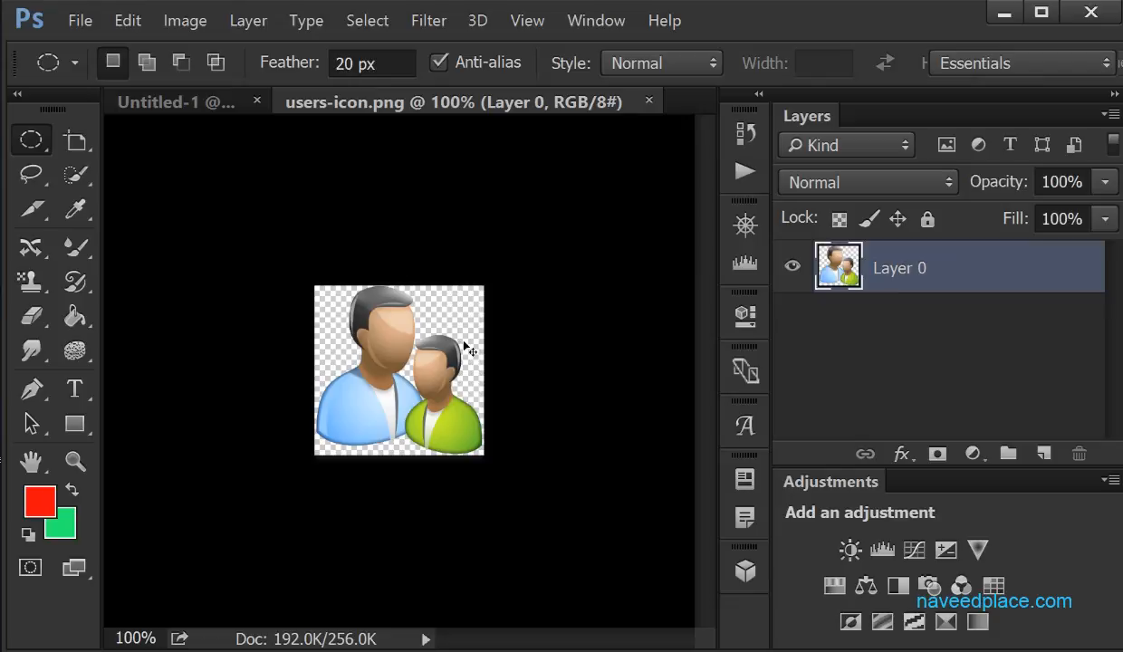
pyautogui.hotkey('ctrl', '+')
pyautogui.hotkey('ctrl', '+')
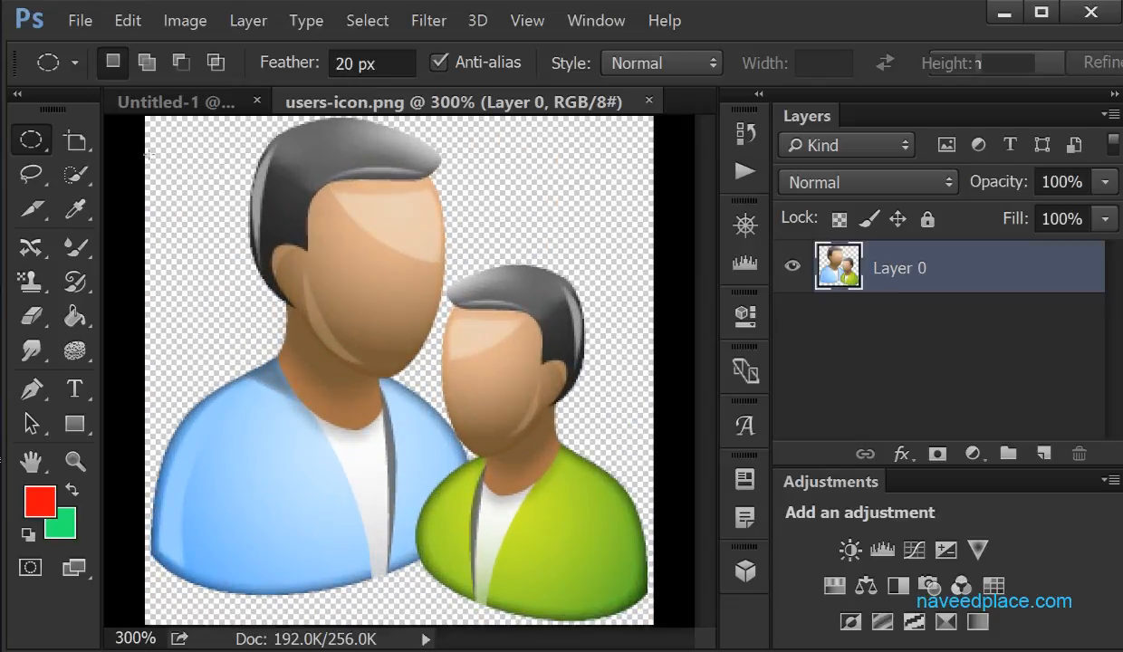
# Try deleting an elliptical area with 20 px feather over the two faces, and undo the deletion
pyautogui.moveTo(248, 178); pyautogui.dragTo(551, 525)
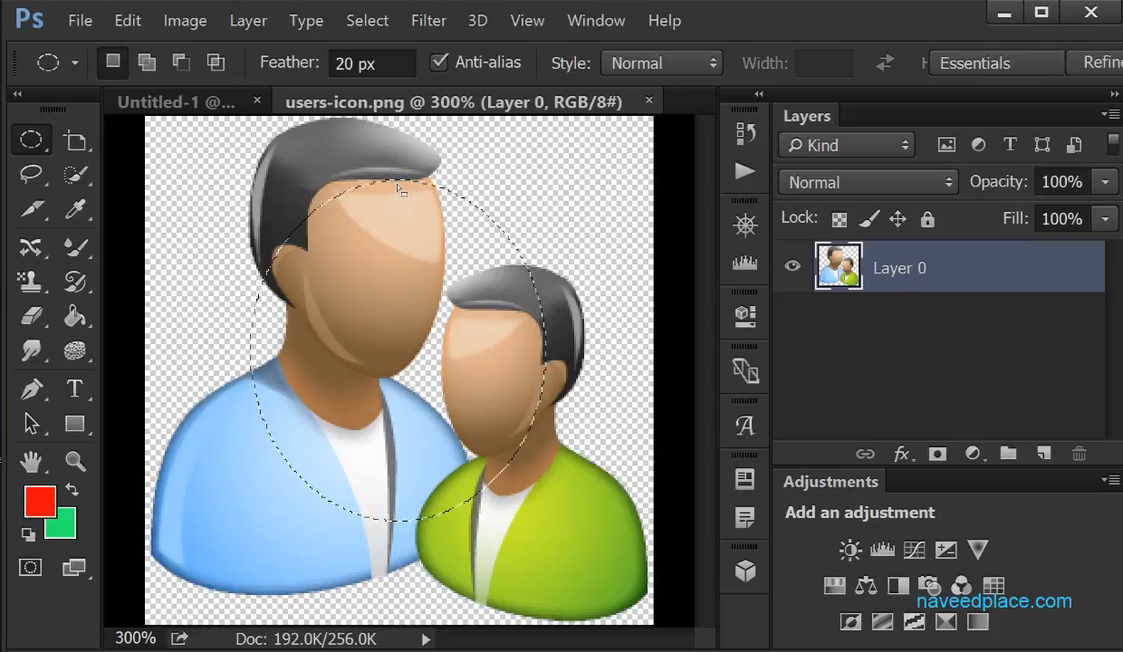
pyautogui.press('Delete')
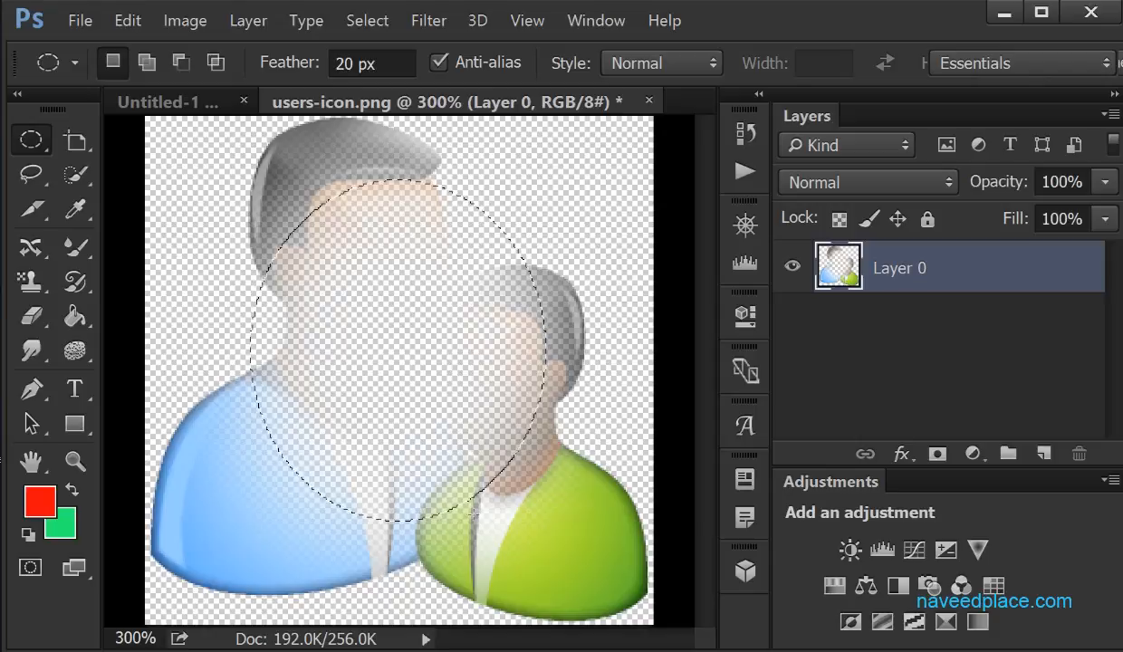
pyautogui.hotkey('ctrl', 'z')
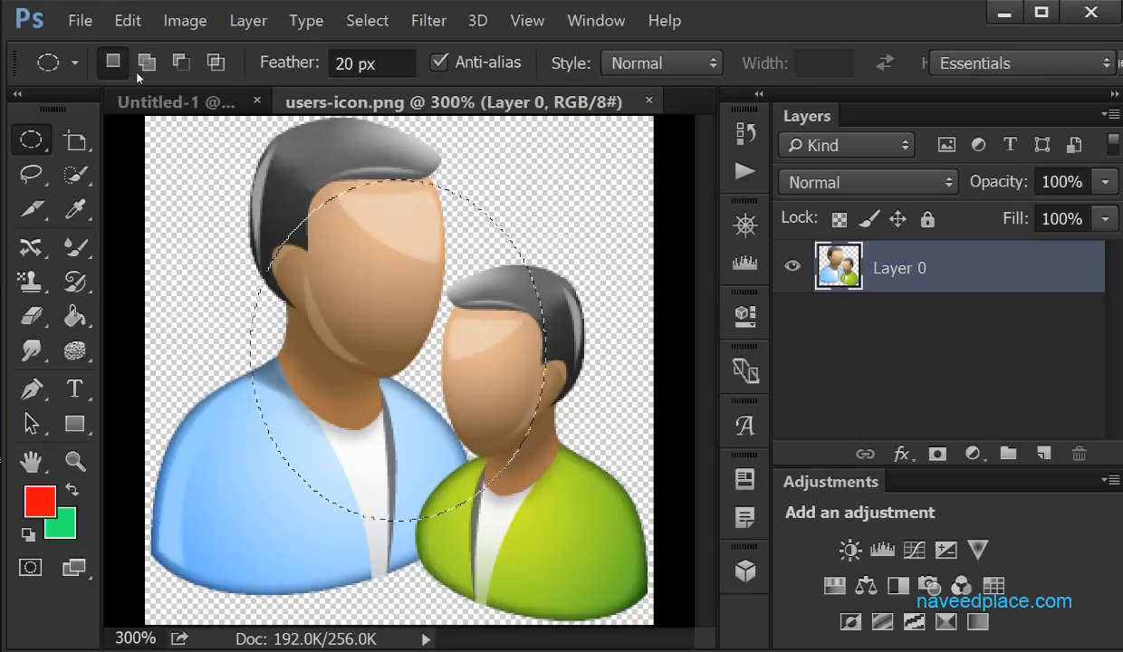
# Switch in turn to the Rectangular, Elliptical, Single Row and Single Column Marquee tools
pyautogui.rightClick(30, 140)
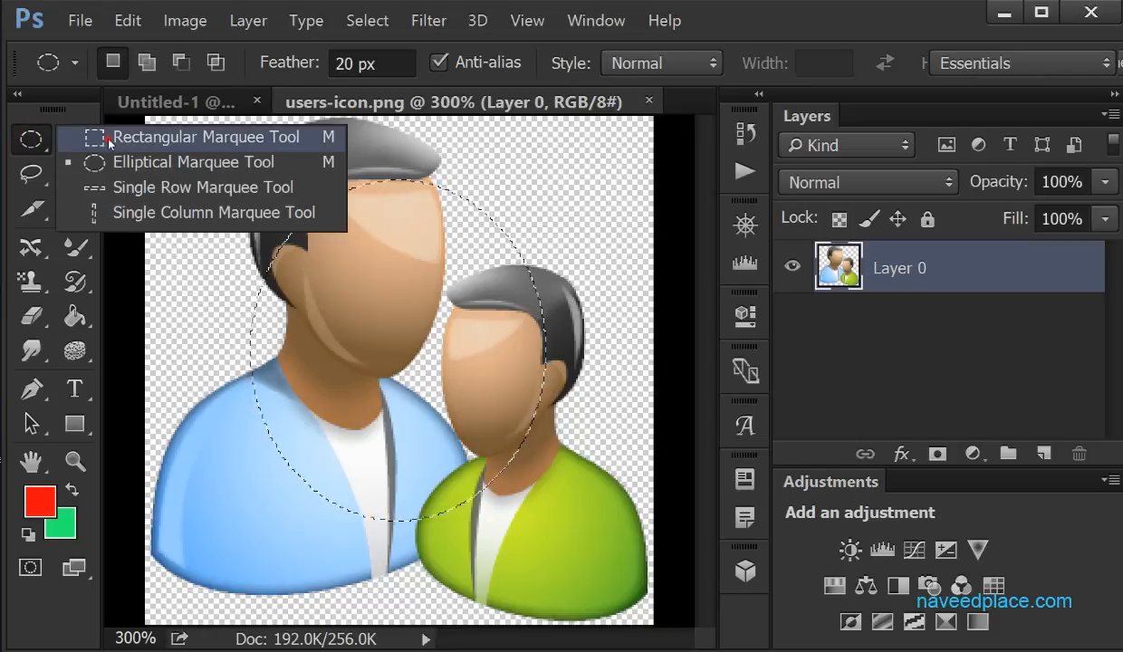
pyautogui.click(109, 142)
pyautogui.rightClick(34, 135)
pyautogui.click(143, 163)
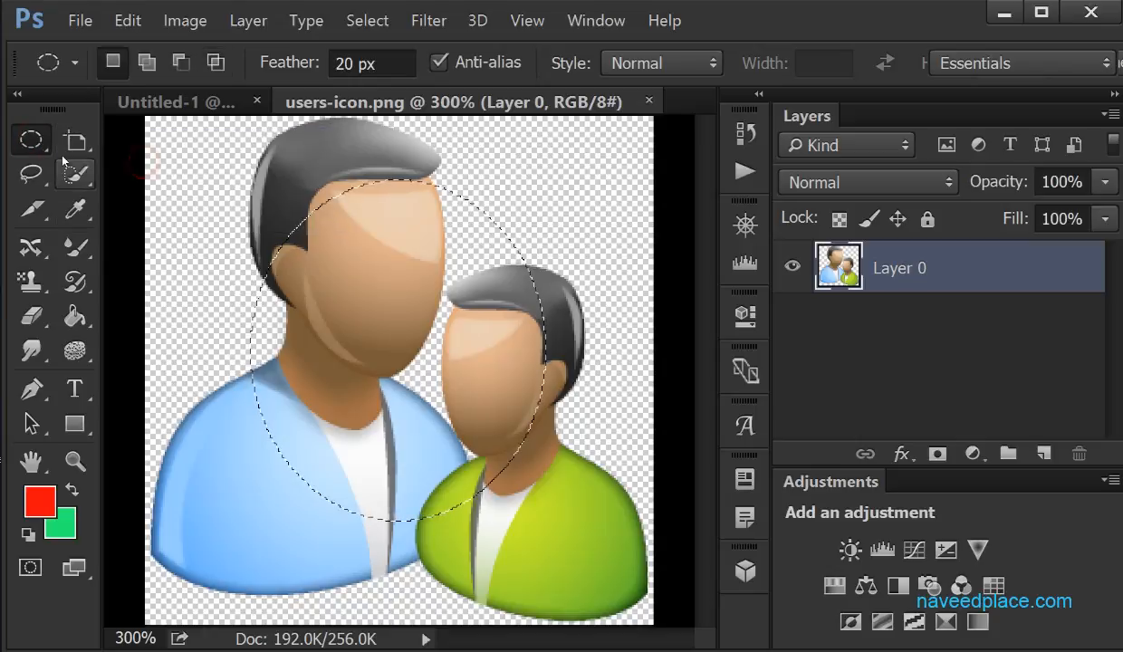
pyautogui.rightClick(31, 139)
pyautogui.click(113, 188)
pyautogui.rightClick(31, 139)
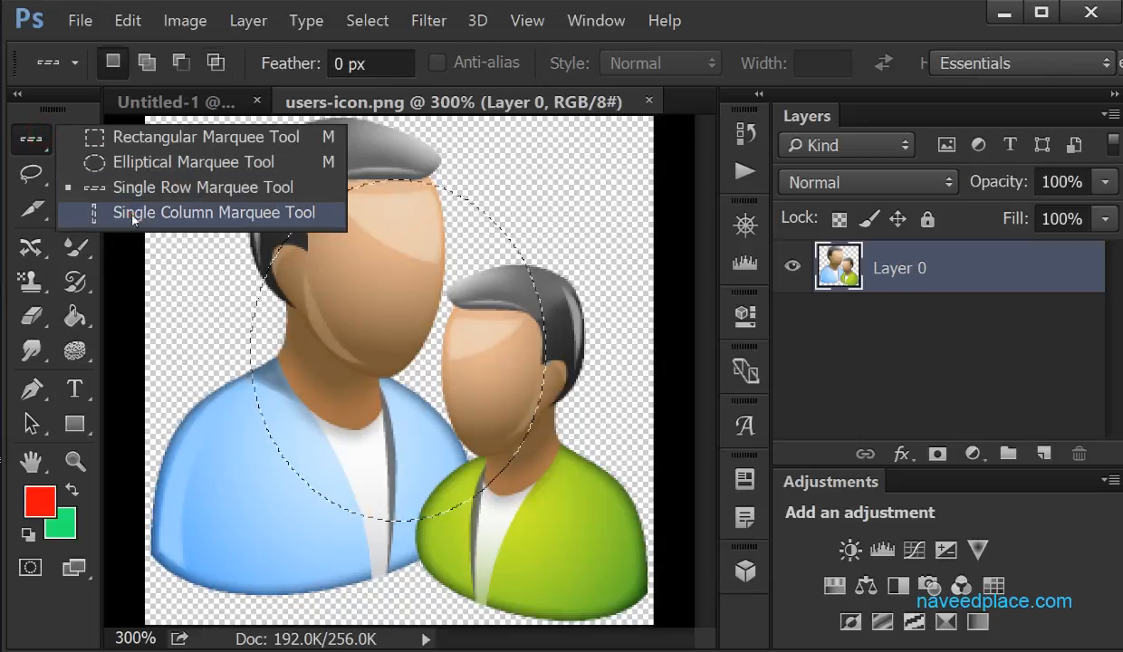
pyautogui.click(133, 213)
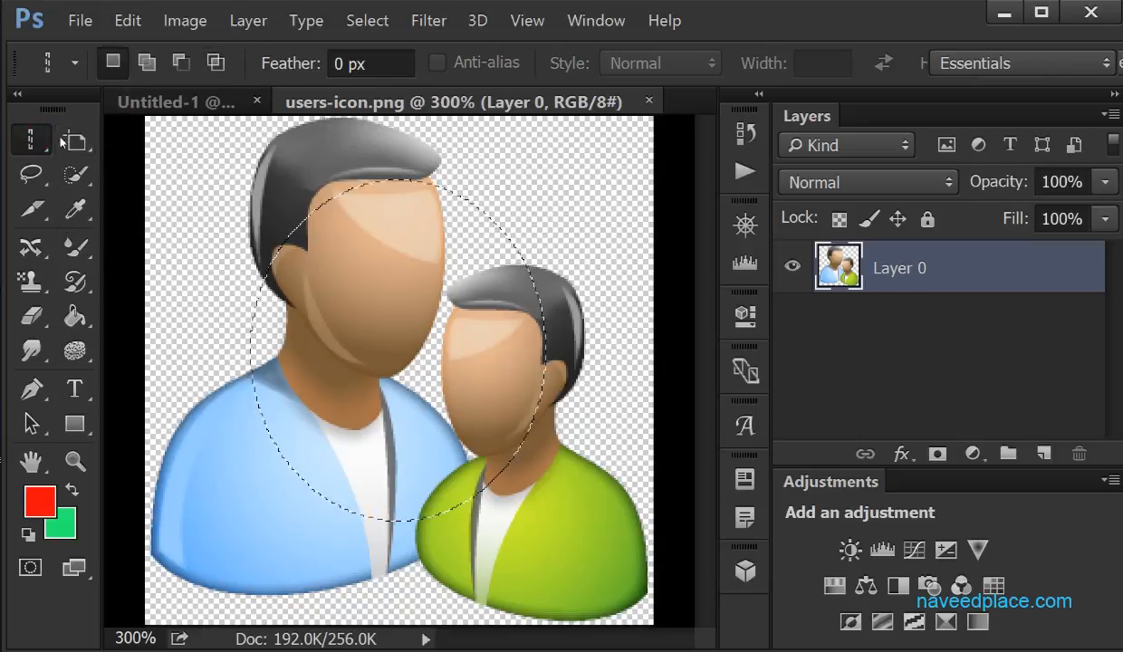
# Switch back to the Rectangular Marquee tool and clear the elliptical selection over the faces
pyautogui.rightClick(31, 139)
pyautogui.click(144, 136)
pyautogui.rightClick(36, 141)
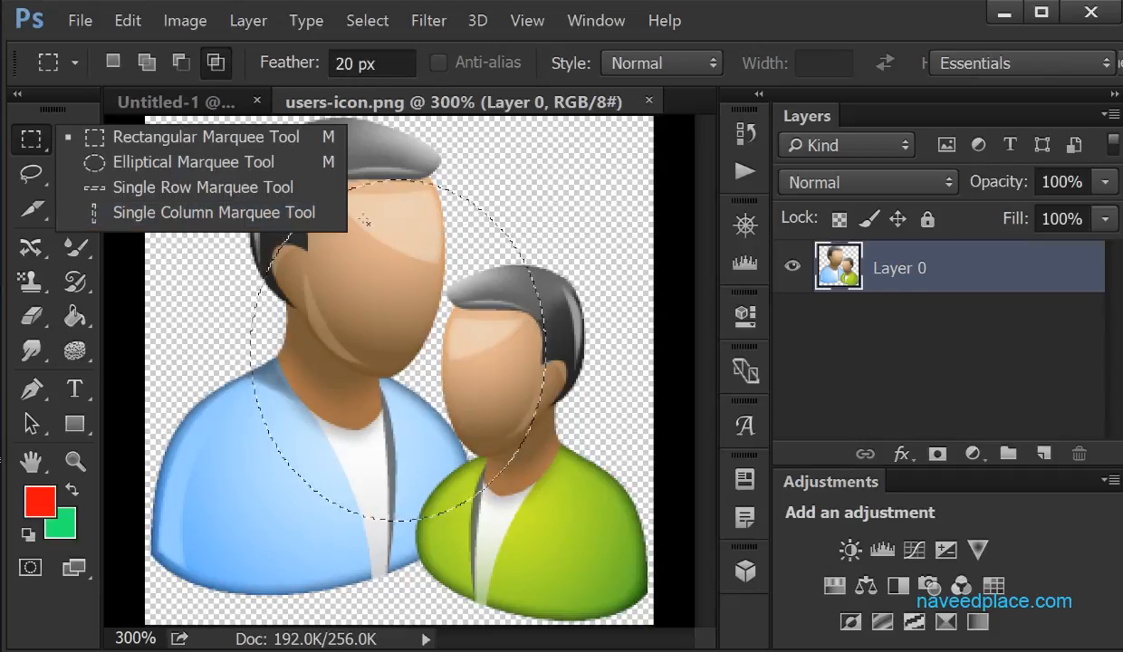
pyautogui.click(591, 172)
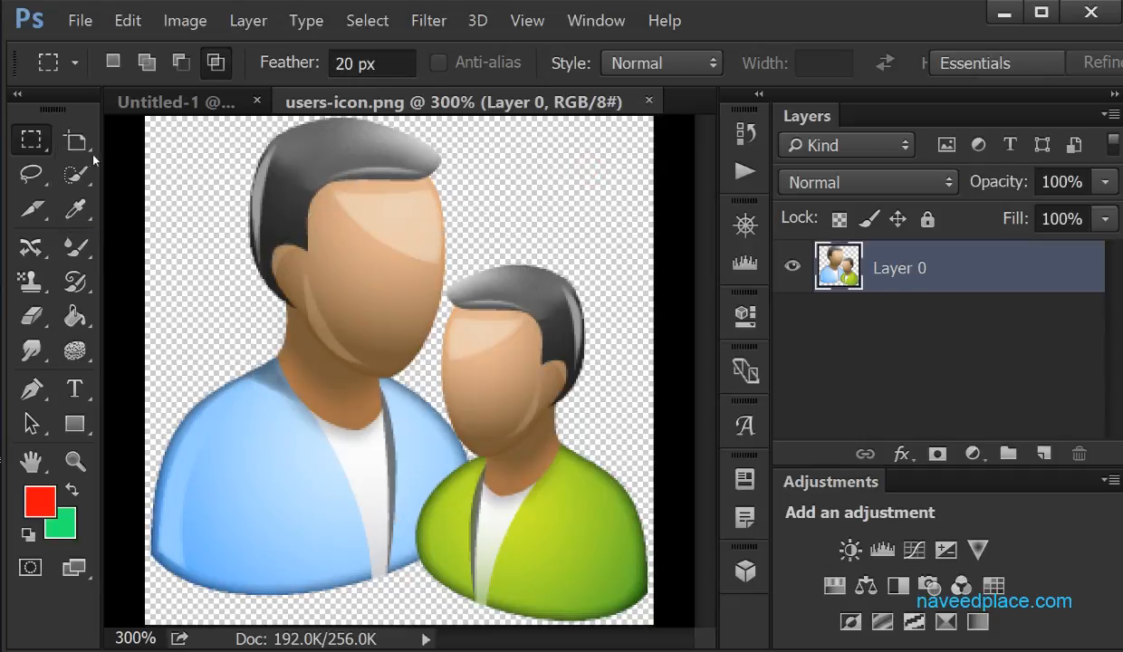
pyautogui.click(38, 140)
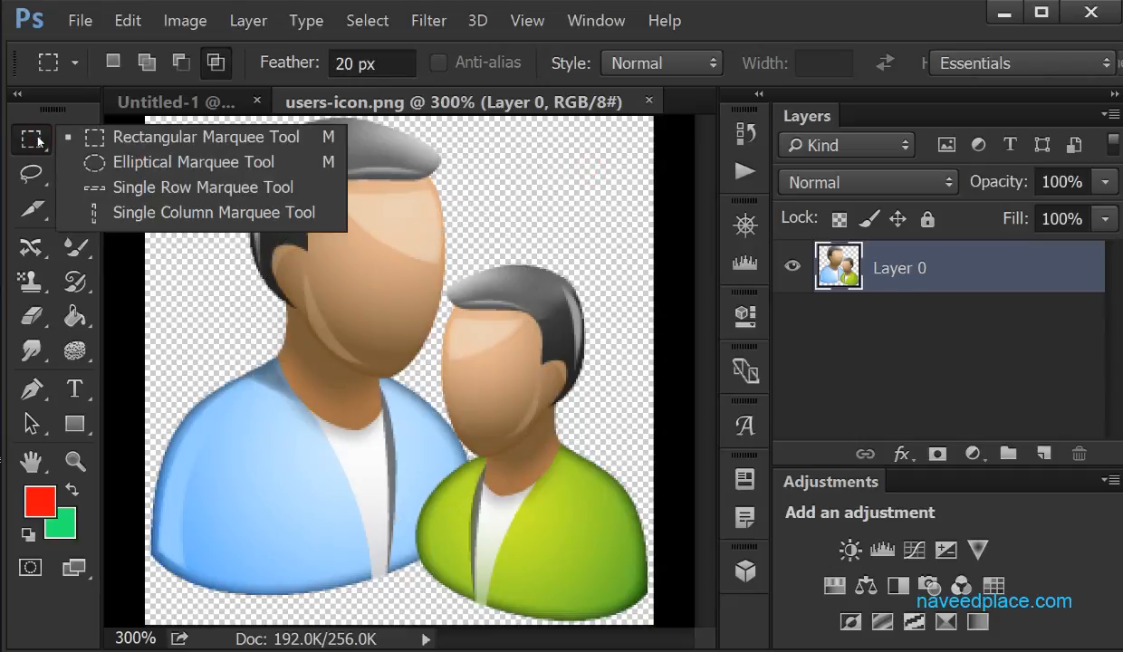